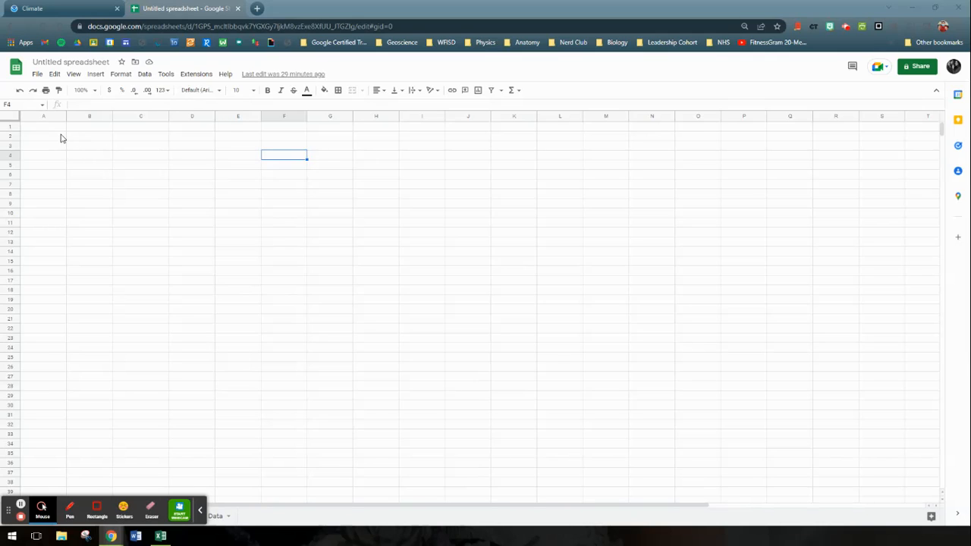
- Enter the column headers Date and Temp (F) in cells A1 and B1
key("ctrl+Home")
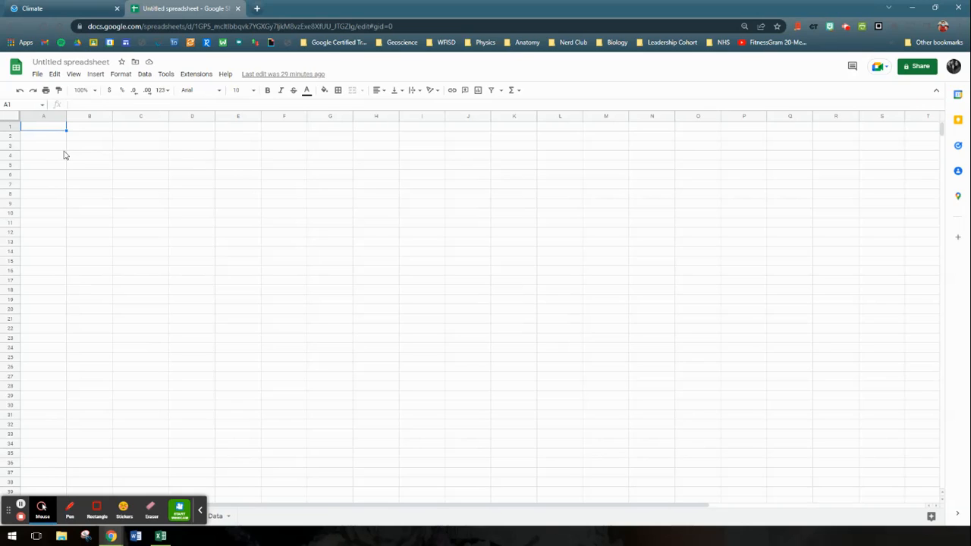
type("Date")
left_click(76, 128)
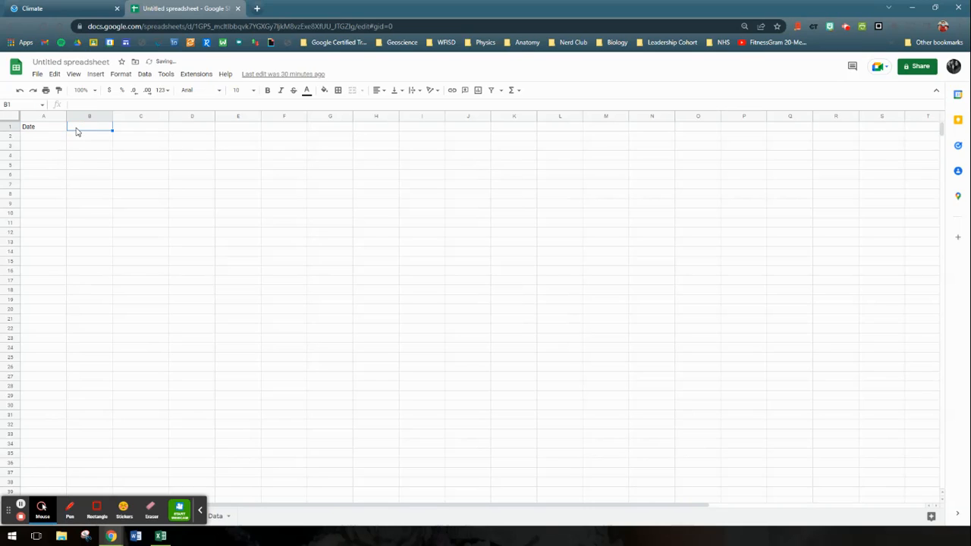
type("Temp (F)")
key("Return")
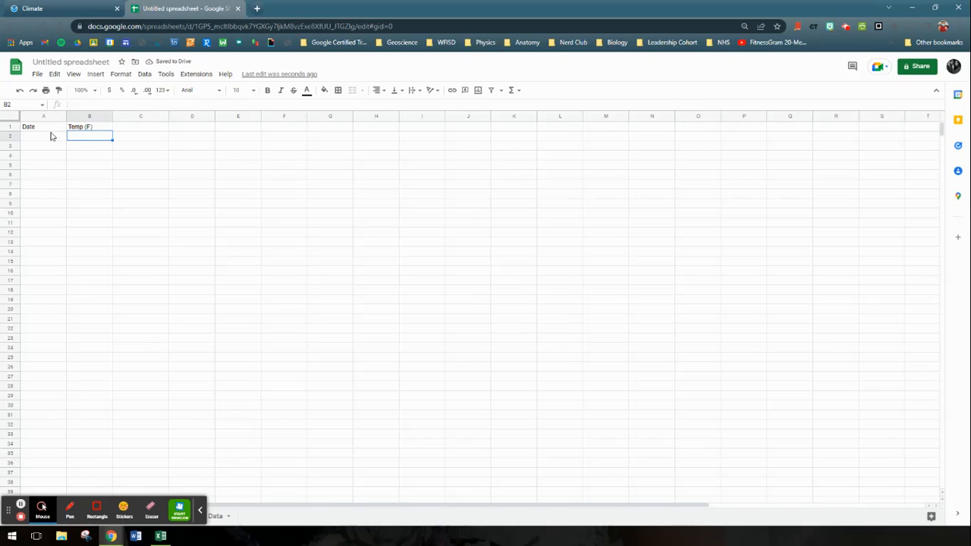
left_click(127, 129)
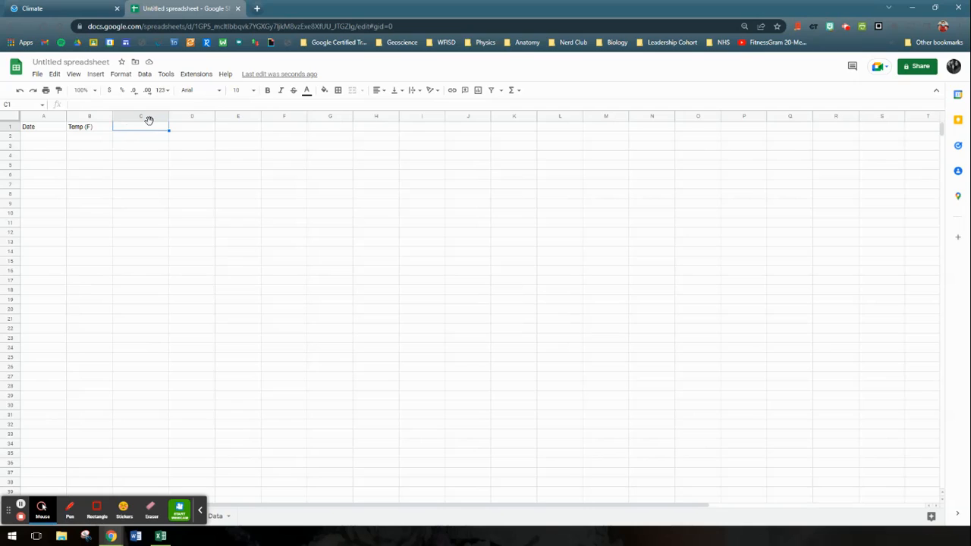
left_click(105, 105)
type("jfkdfjdkhg")
key("BackSpace")
key("BackSpace")
key("BackSpace")
key("BackSpace")
key("BackSpace")
key("BackSpace")
key("BackSpace")
key("BackSpace")
key("BackSpace")
- Paste the lab table with Object Name, Diameter (cm) and Circumference (cm) for five objects over the headers starting at A1
left_click_drag(52, 131, 89, 132)
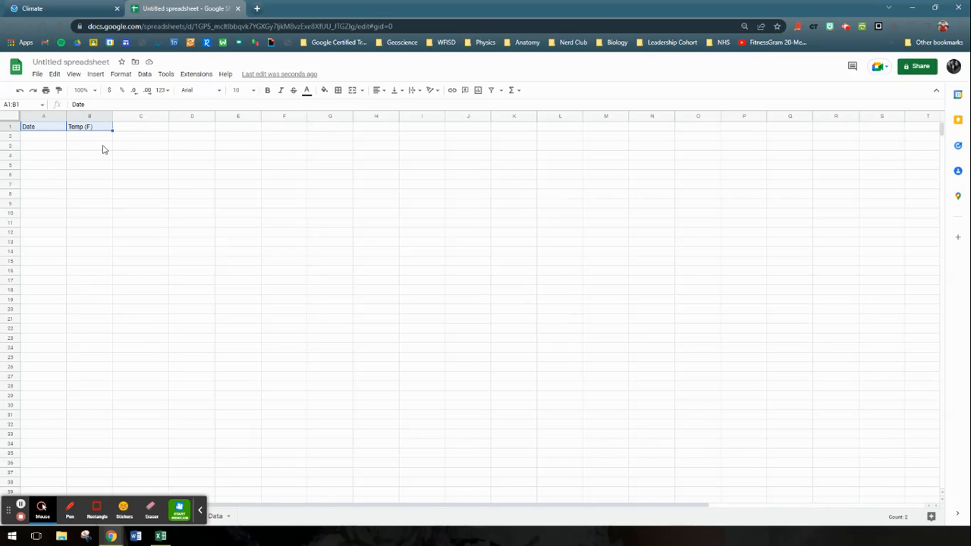
type("Object Name\tDiameter (cm)\tCircumference (cm) Wiffle Ball\t7\t22.7 Masking Tape\t9.9\t31.79 Cup Top\t8.5\t26.5 Beaker Bottom\t6.4\t21.5 Flask Top\t5.7\t18.3")
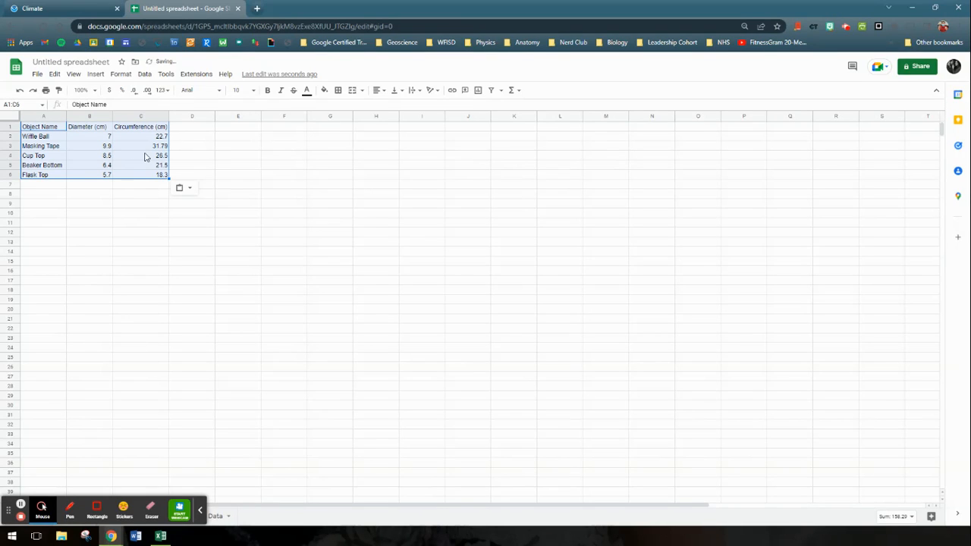
left_click(133, 204)
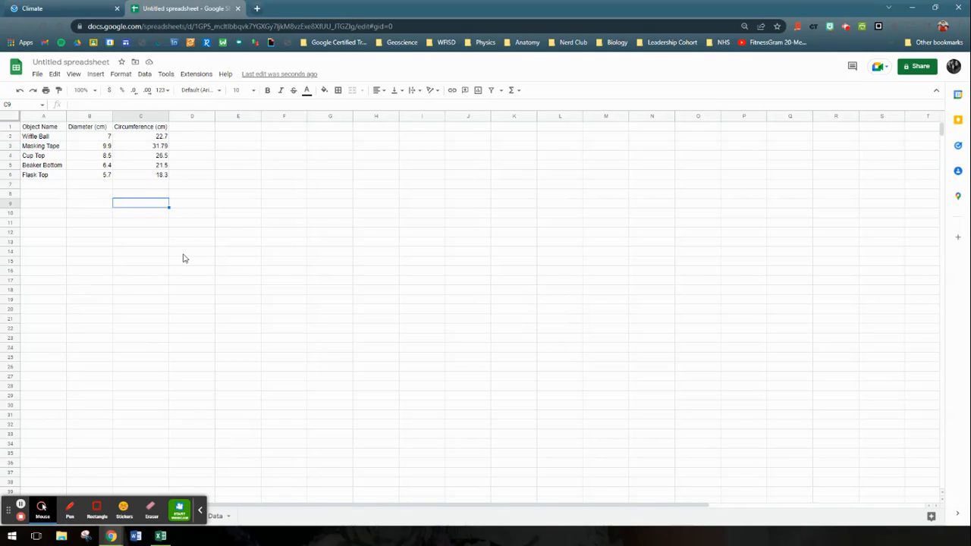
left_click(142, 227)
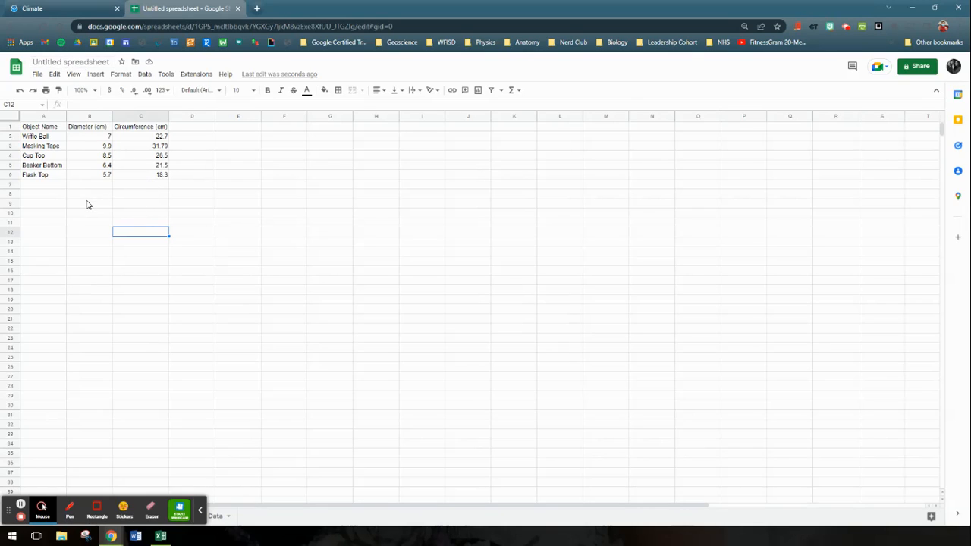
- Rename the spreadsheet as Circumference Lab followed by a hyphen and the owner's last name
left_click(80, 62)
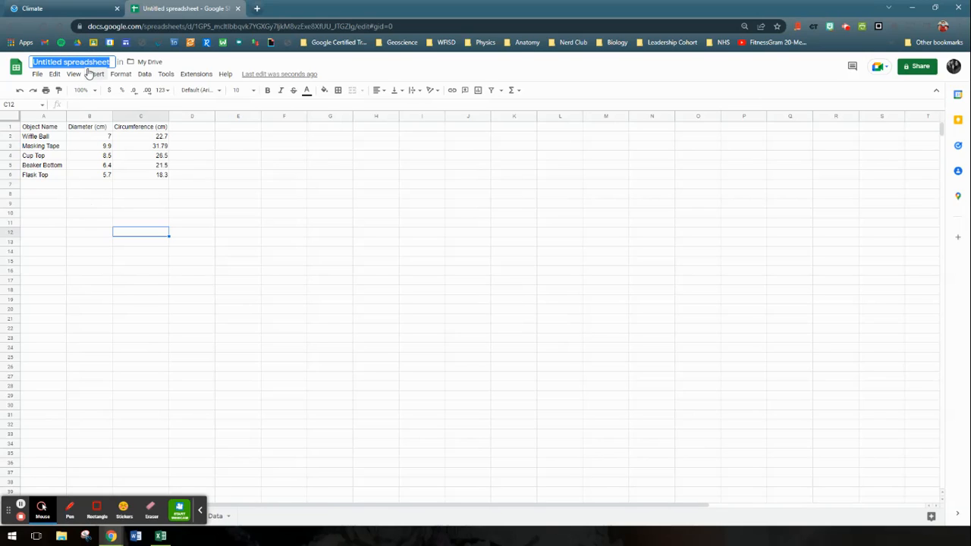
type("Ci")
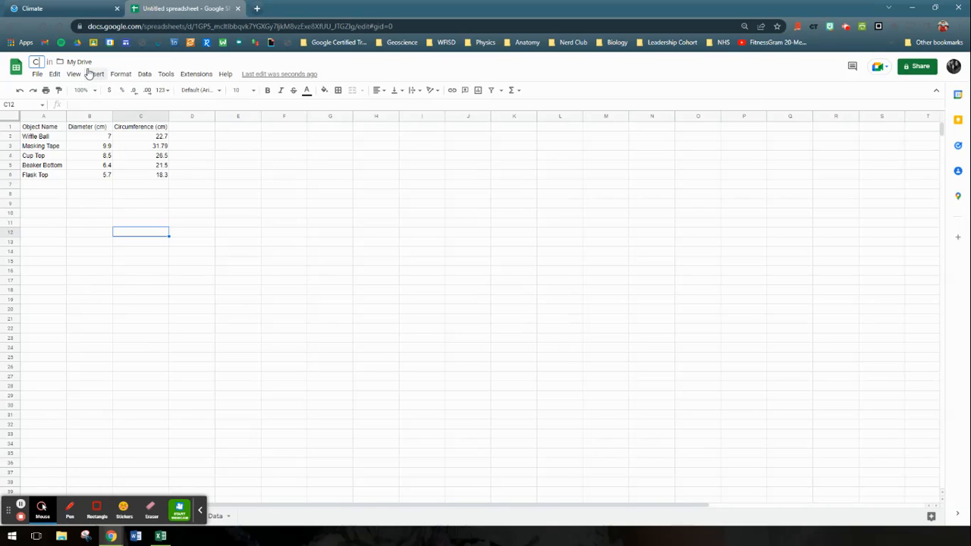
type("rcumference Lab")
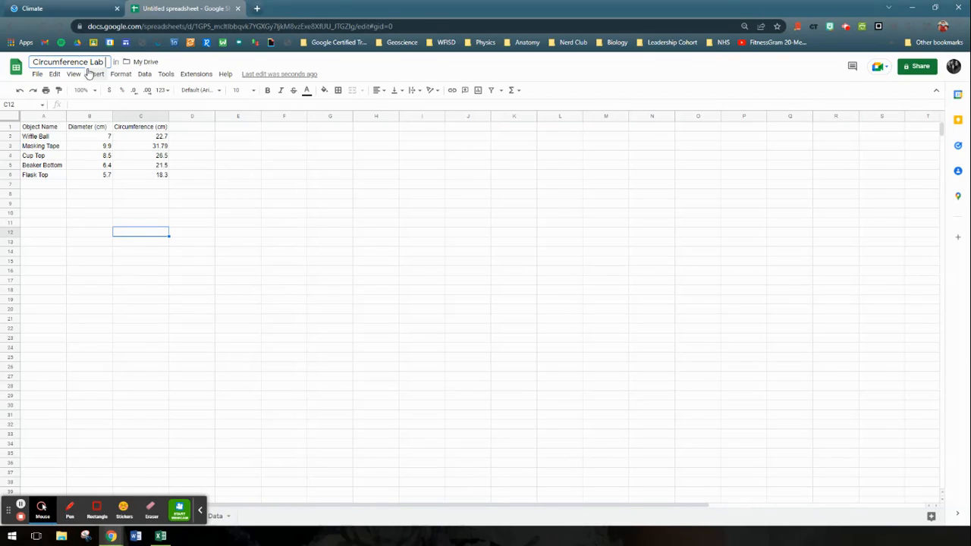
type(" - Henderson")
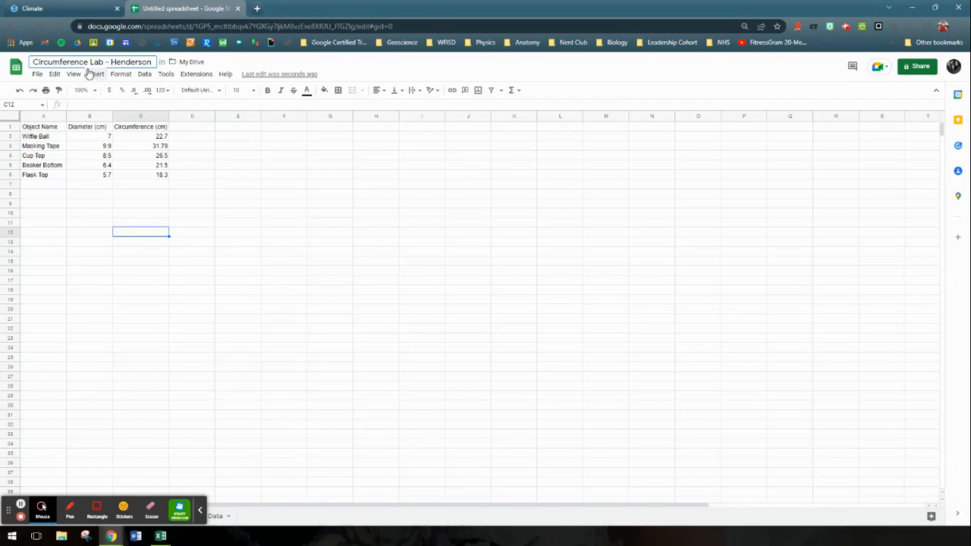
left_click(179, 156)
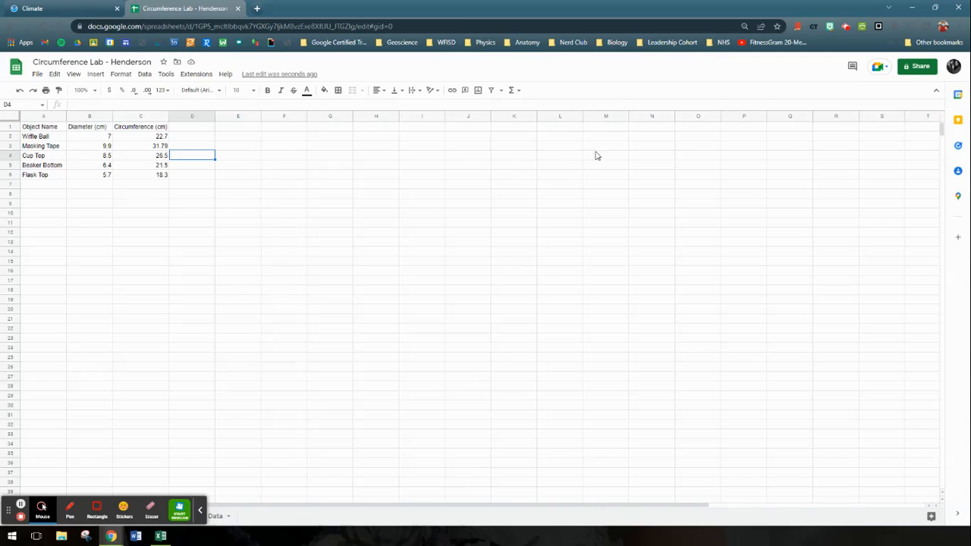
- Change the spreadsheet's link sharing to anyone with the link, with Viewer access
left_click(915, 69)
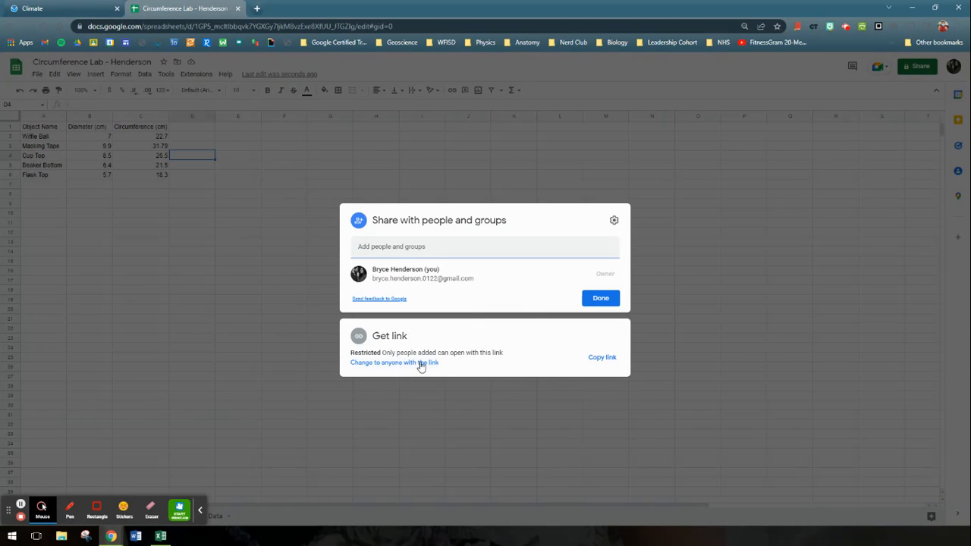
left_click(435, 363)
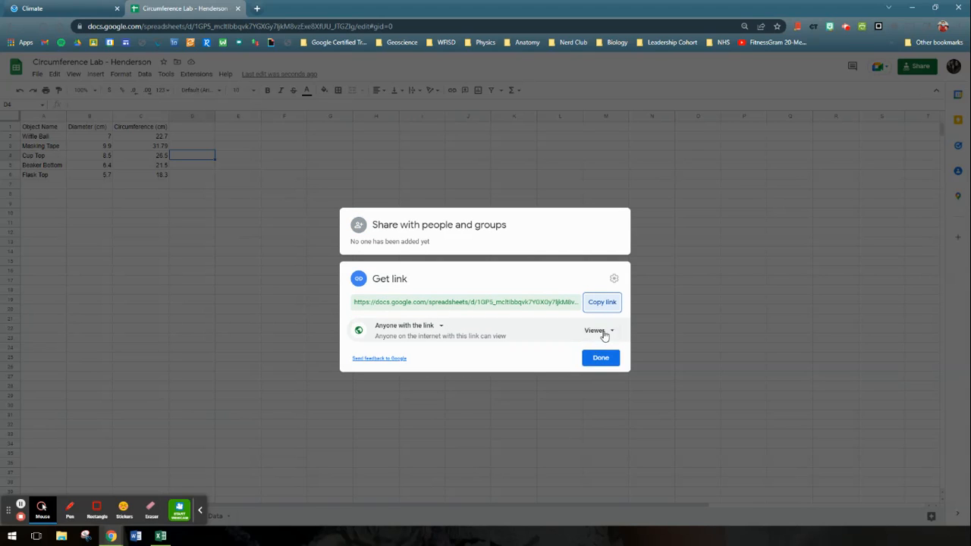
left_click(597, 358)
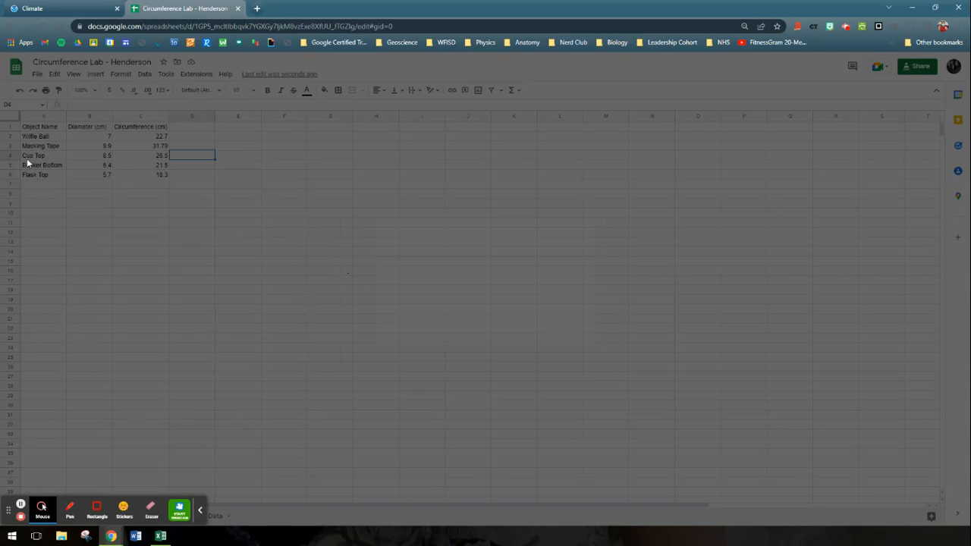
- Look through the file formats available for downloading the spreadsheet, such as PDF
left_click(38, 74)
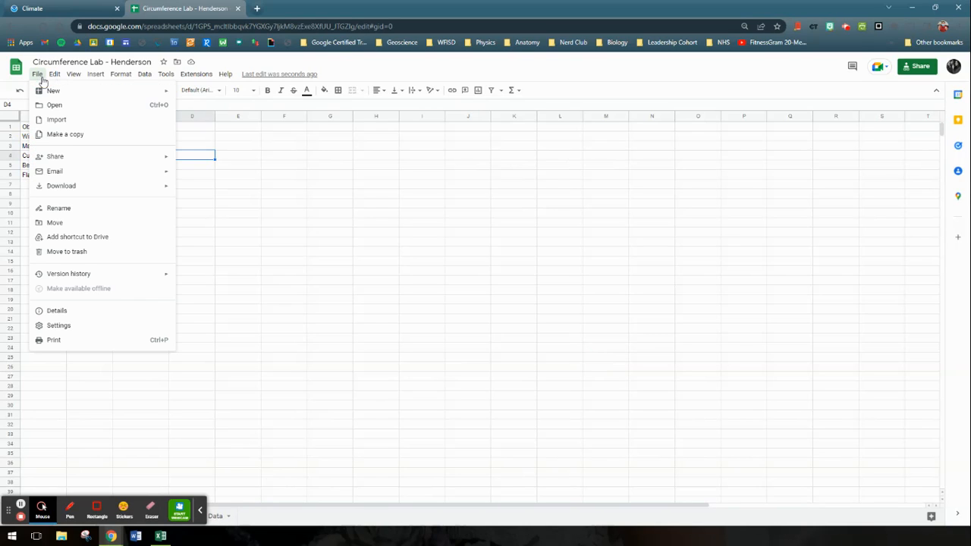
mouse_move(67, 187)
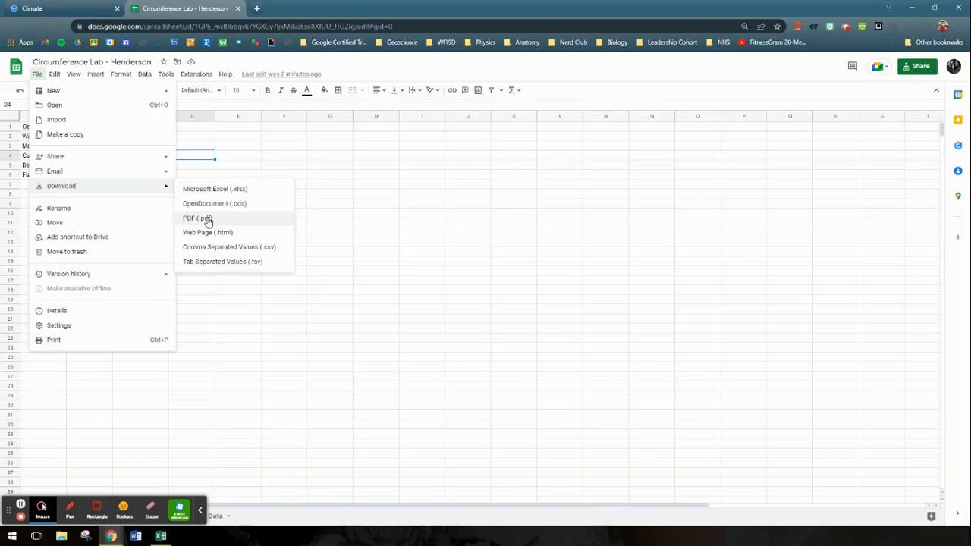
left_click(376, 205)
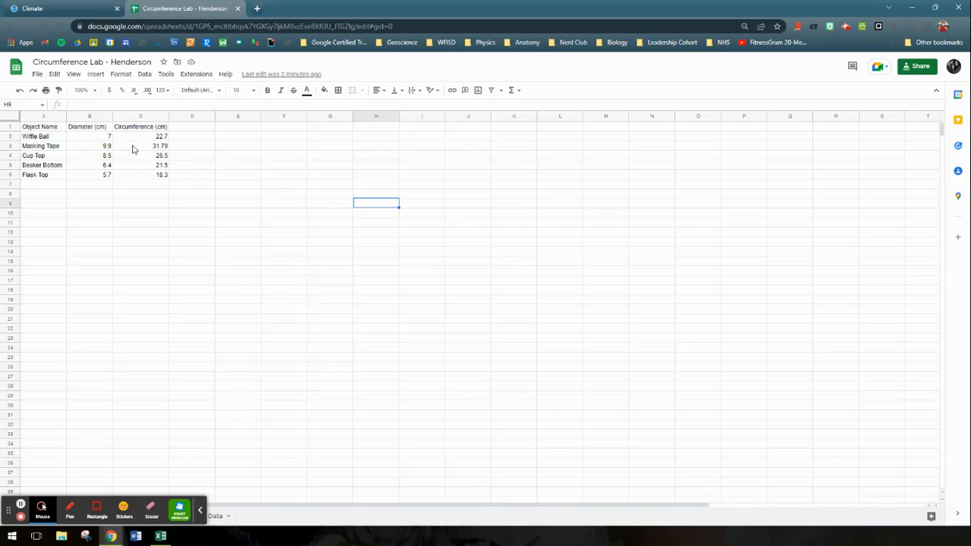
- Try selecting only the diameter and circumference cells B1:C6, including their headers
left_click(94, 130)
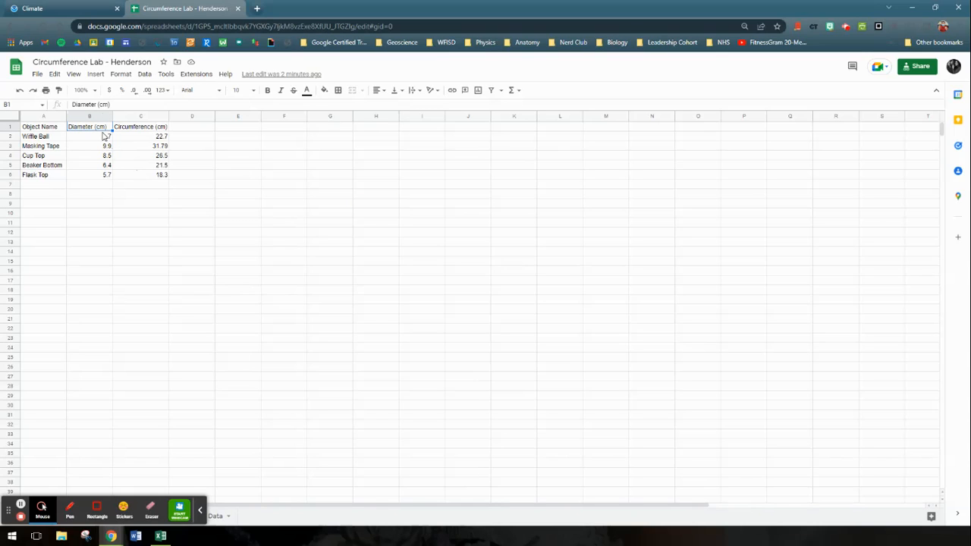
left_click_drag(101, 130, 149, 178)
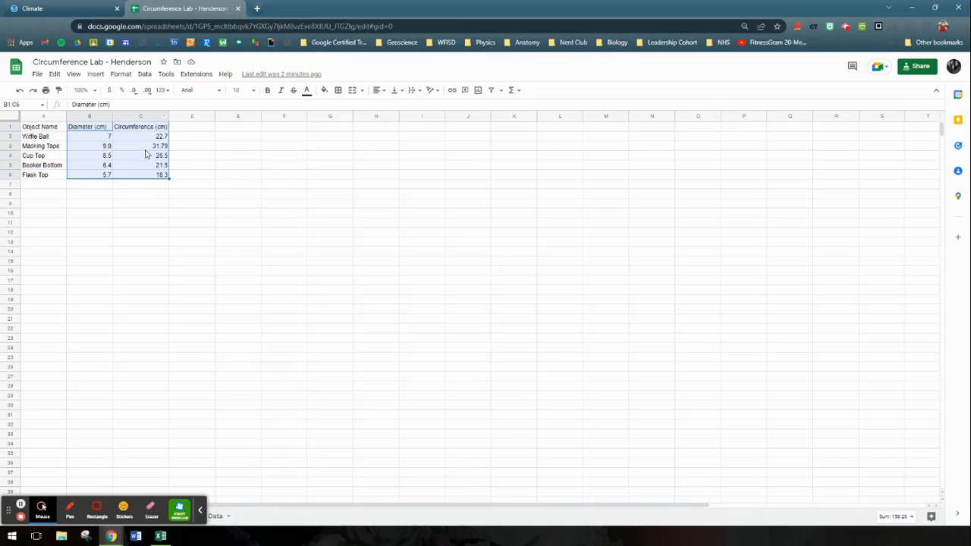
left_click(204, 167)
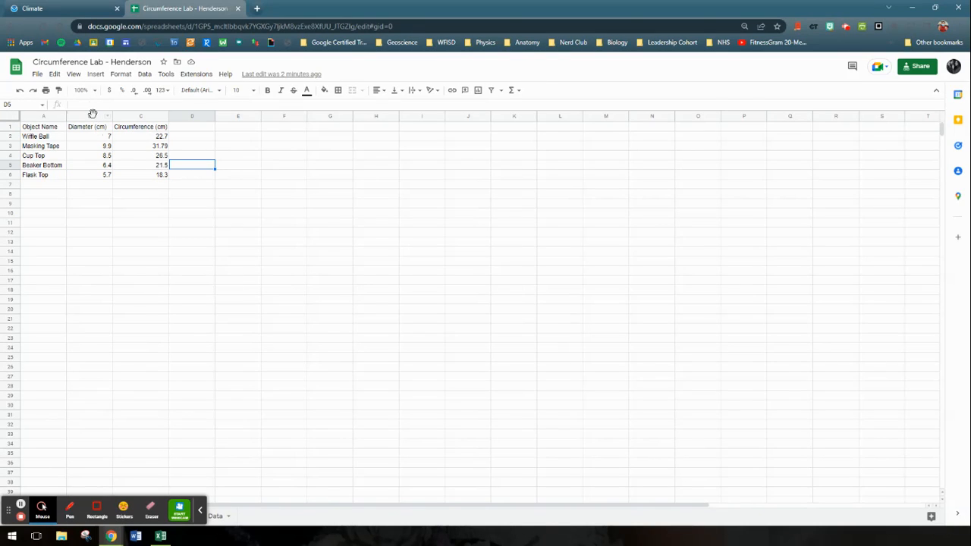
- Try selecting the entire diameter and circumference columns B and C, one at a time and together
left_click(92, 117)
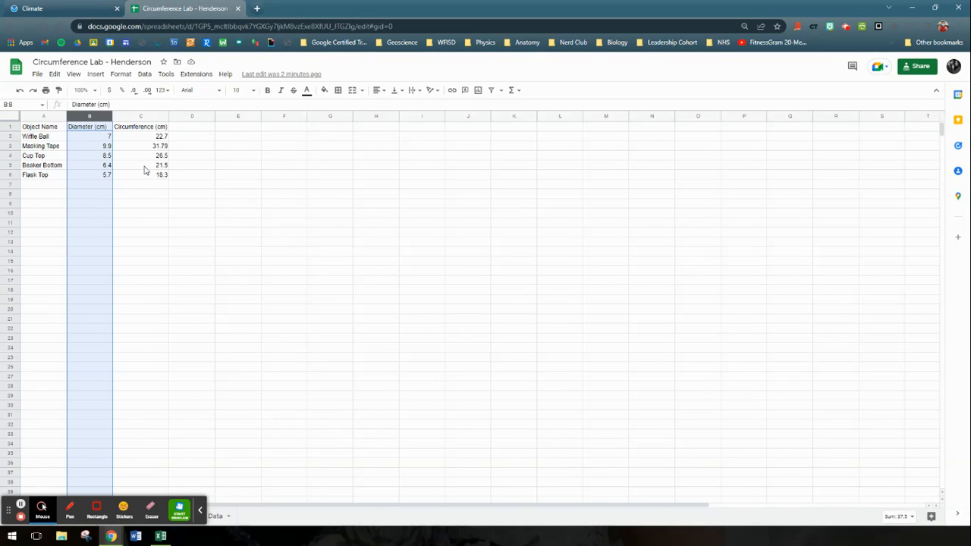
left_click(134, 115)
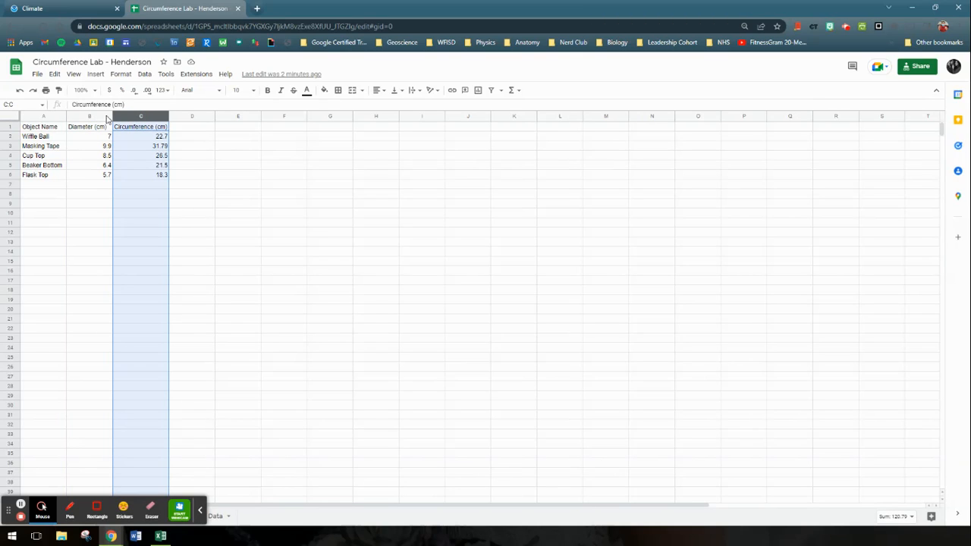
key("Left")
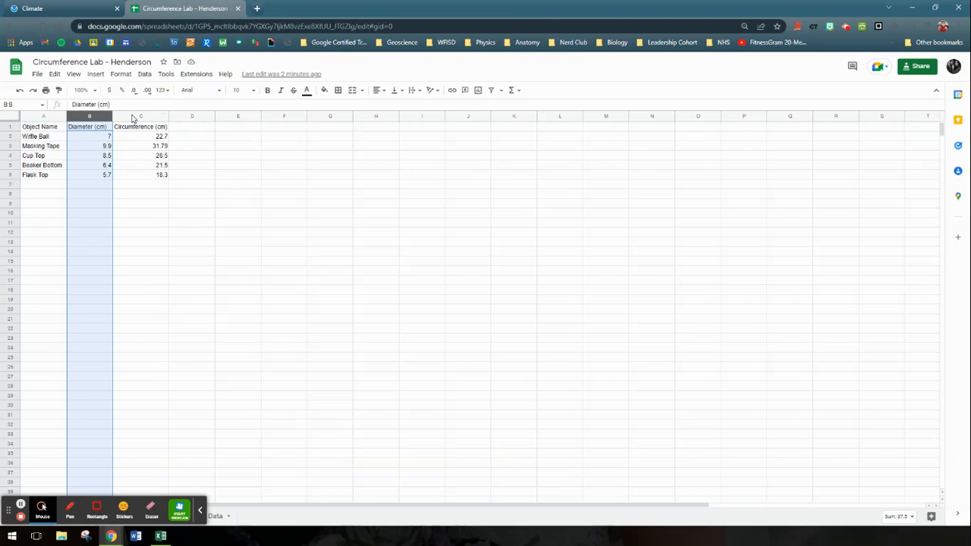
left_click(132, 117, "ctrl")
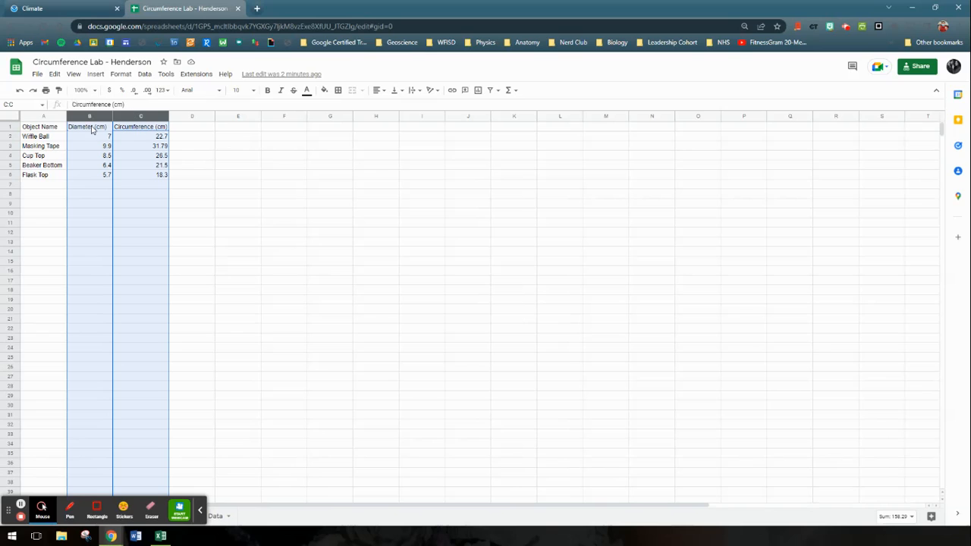
left_click(204, 156)
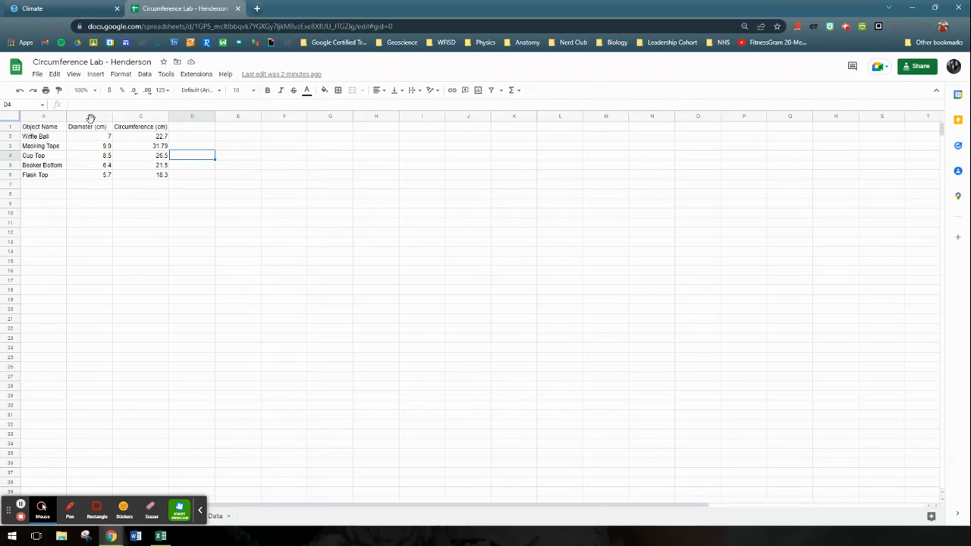
left_click_drag(91, 119, 120, 117)
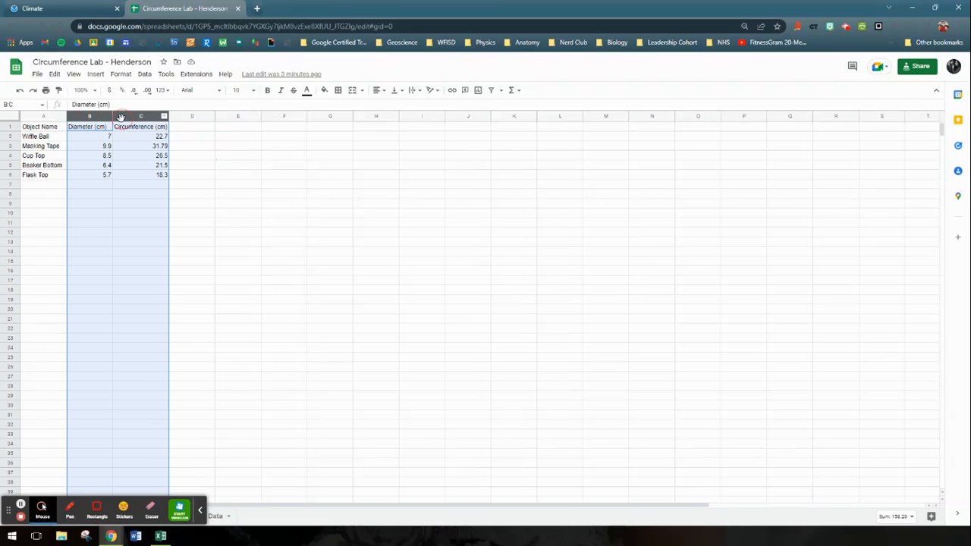
left_click(197, 158)
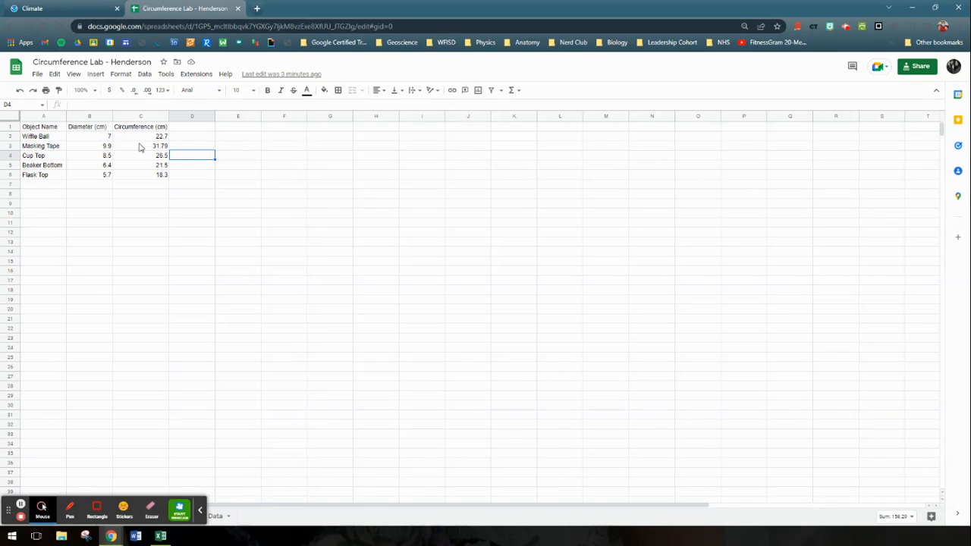
- Insert a chart from the Diameter (cm) and Circumference (cm) data in B1:C6
left_click_drag(104, 128, 141, 174)
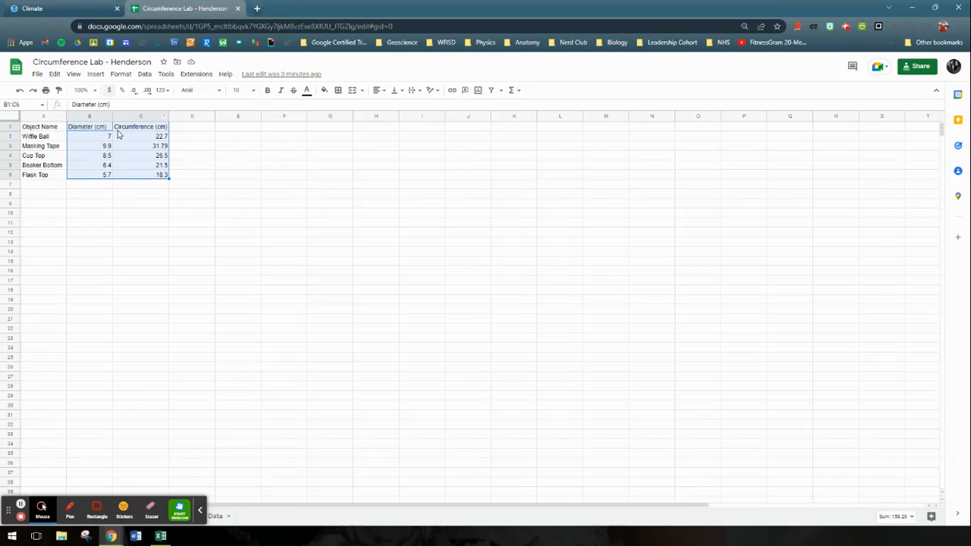
left_click(94, 75)
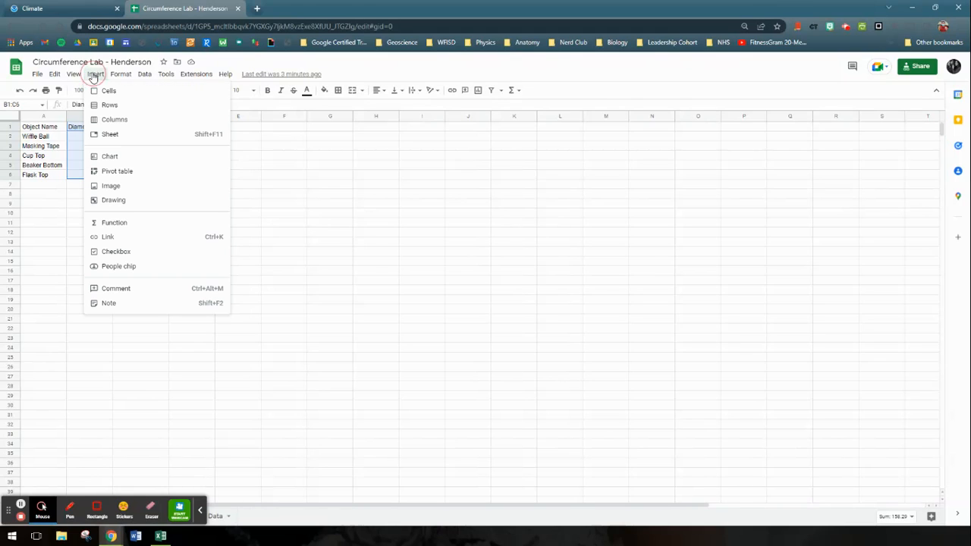
left_click(112, 157)
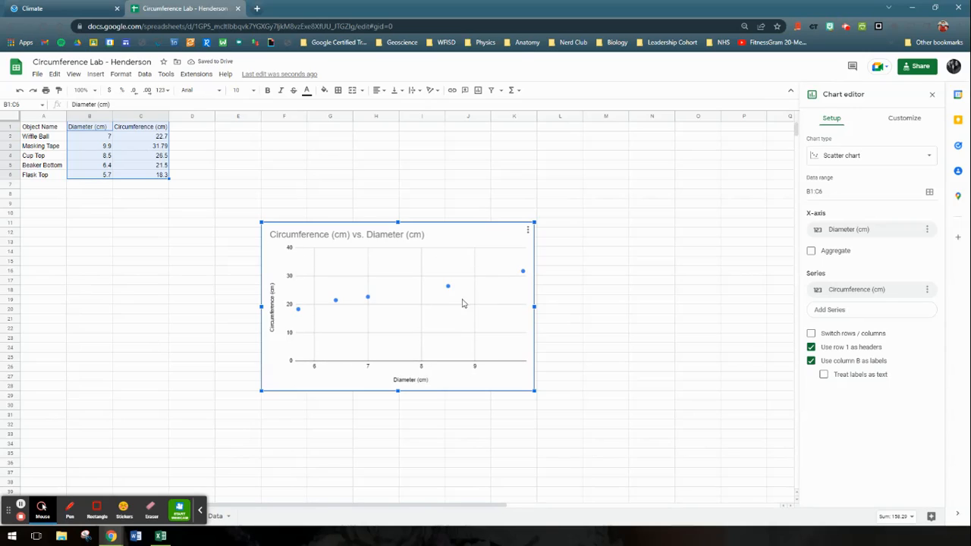
- Look through the available chart types and choose the suggested scatter chart
left_click(870, 158)
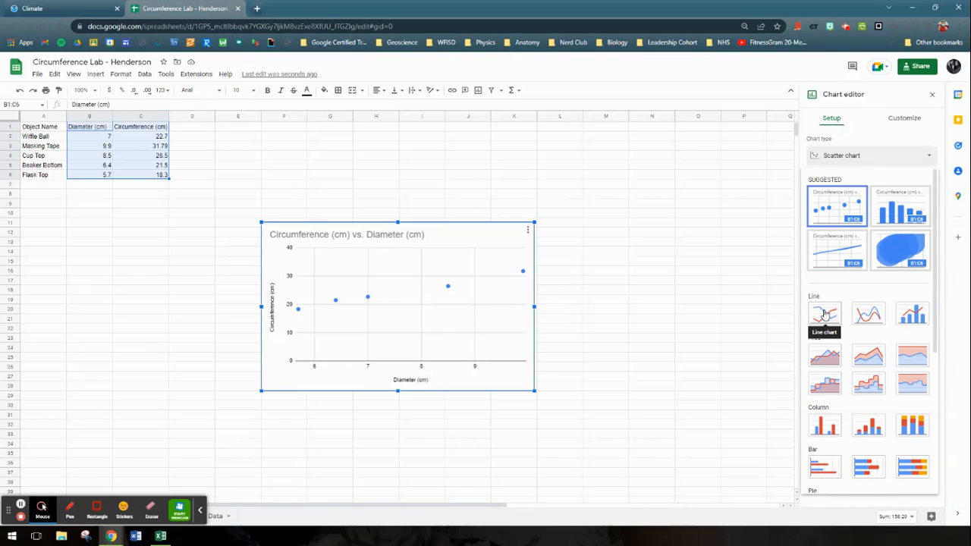
scroll(828, 349, "down", 1)
scroll(825, 399, "down", 1)
scroll(823, 407, "down", 3)
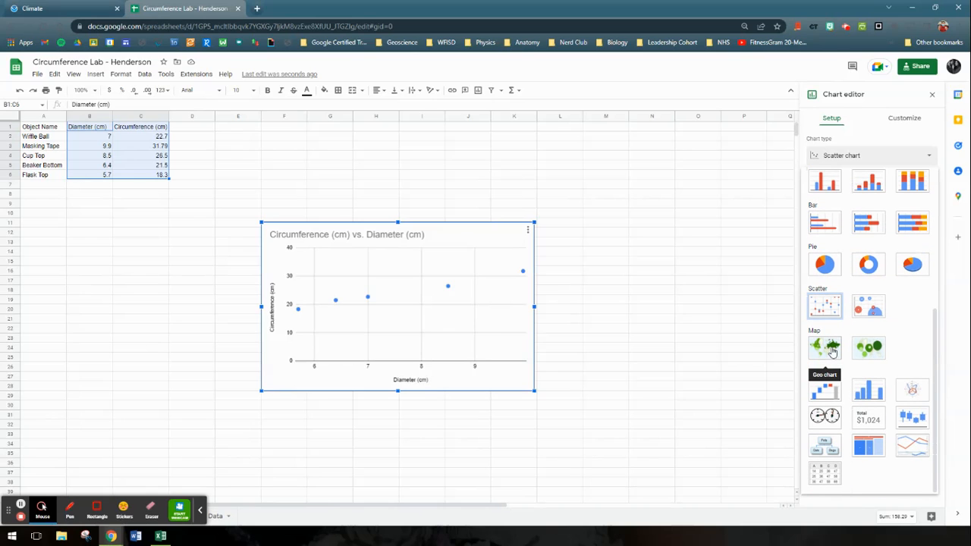
scroll(893, 349, "up", 6)
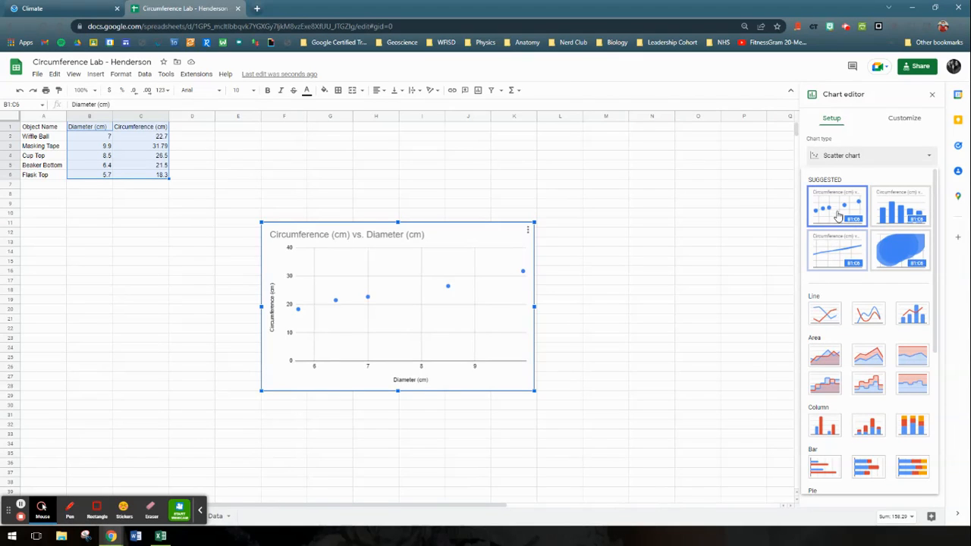
left_click(848, 198)
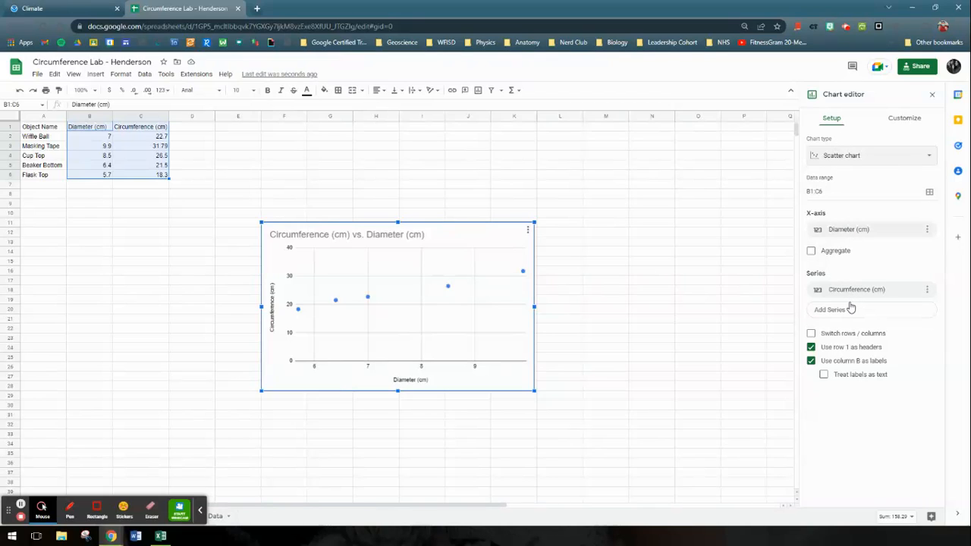
- Examine the chart title and horizontal axis title settings, including the Diameter (cm) title's text directly on the chart
left_click(902, 123)
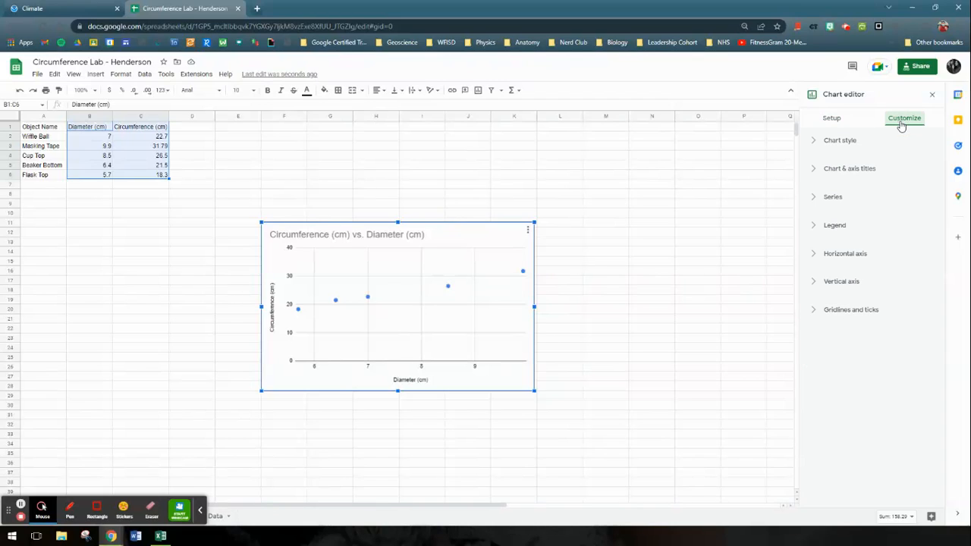
left_click(836, 172)
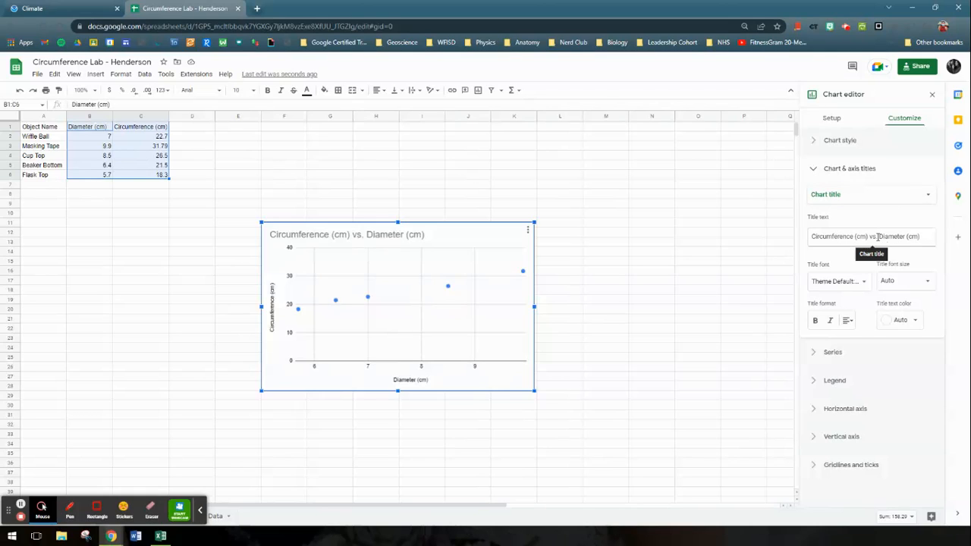
left_click(850, 198)
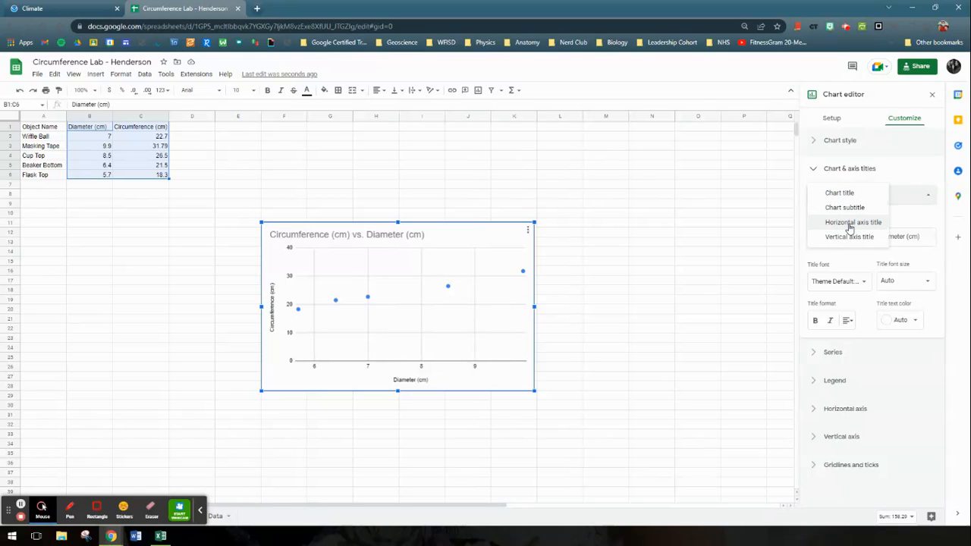
left_click(849, 224)
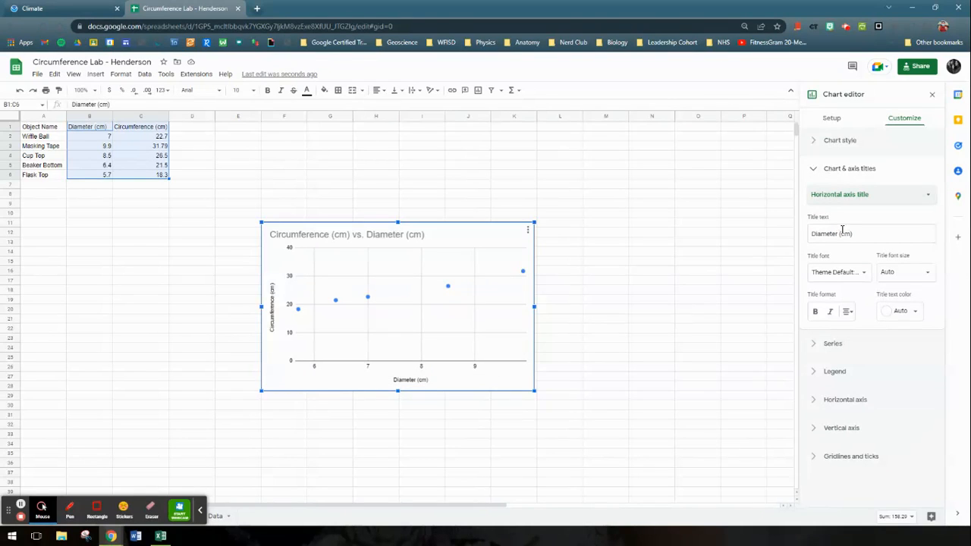
left_click(429, 381)
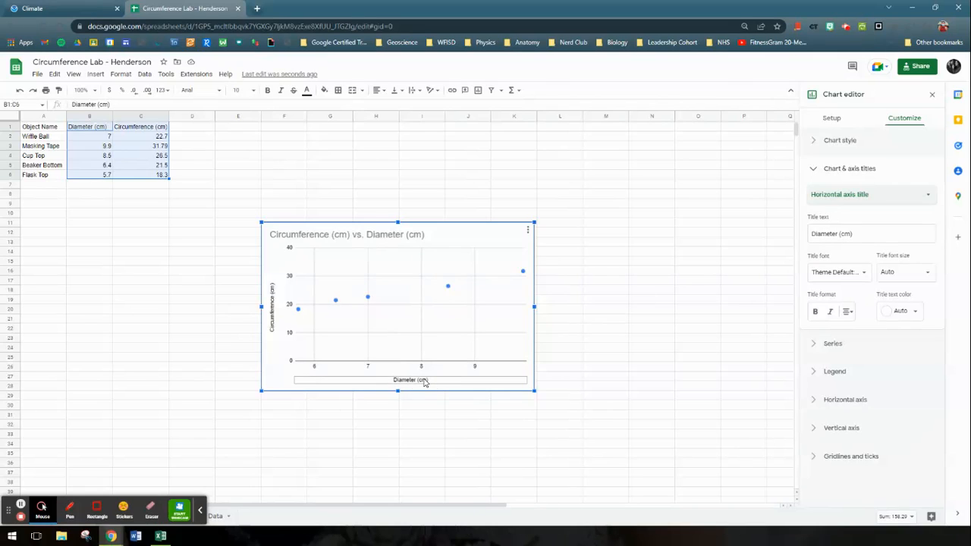
left_click(416, 384)
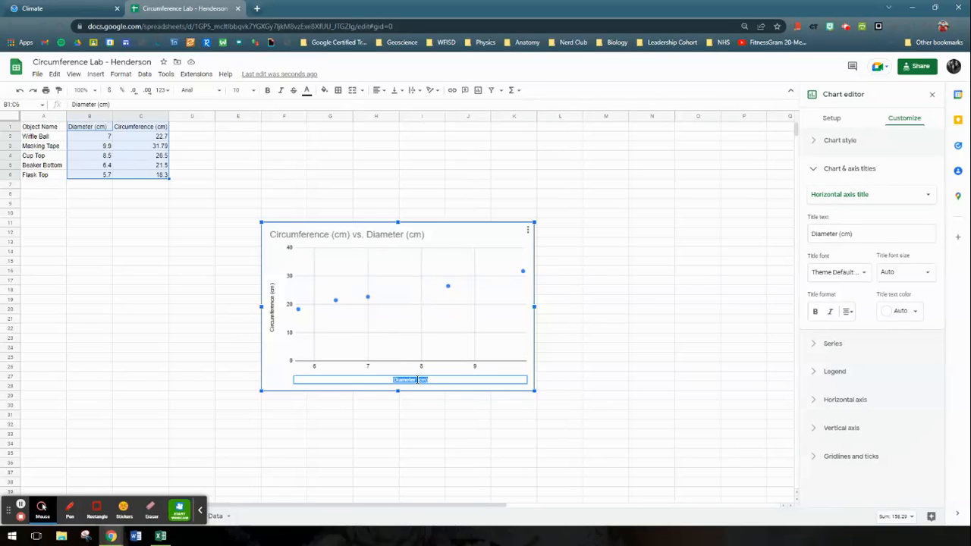
left_click(421, 380)
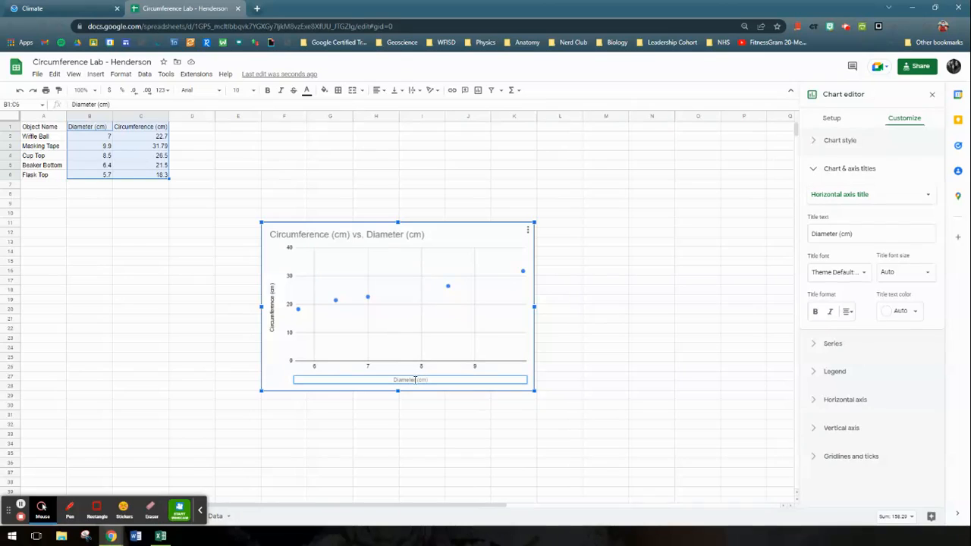
left_click(850, 169)
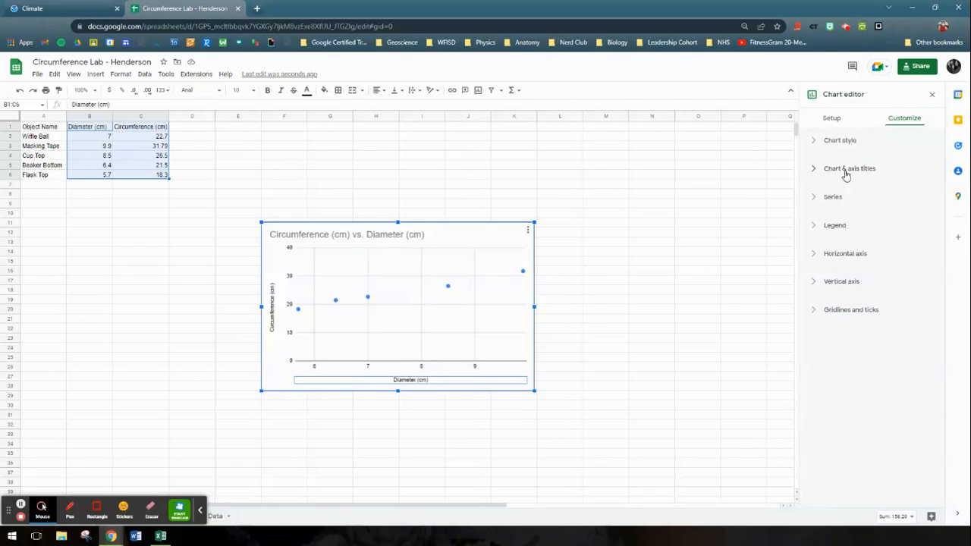
- Set the horizontal axis minimum to 0, leaving bounds allowed to hide data
left_click(841, 256)
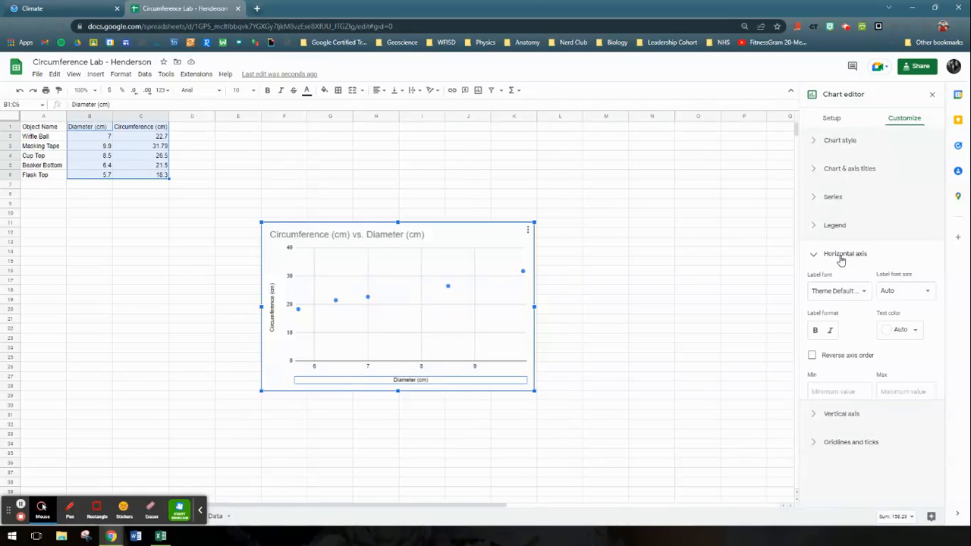
left_click(830, 338)
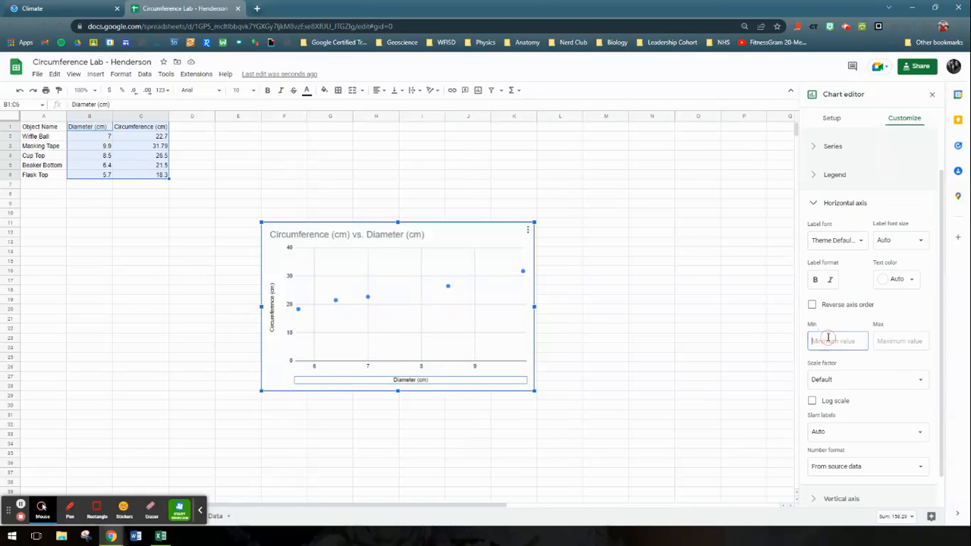
type("0")
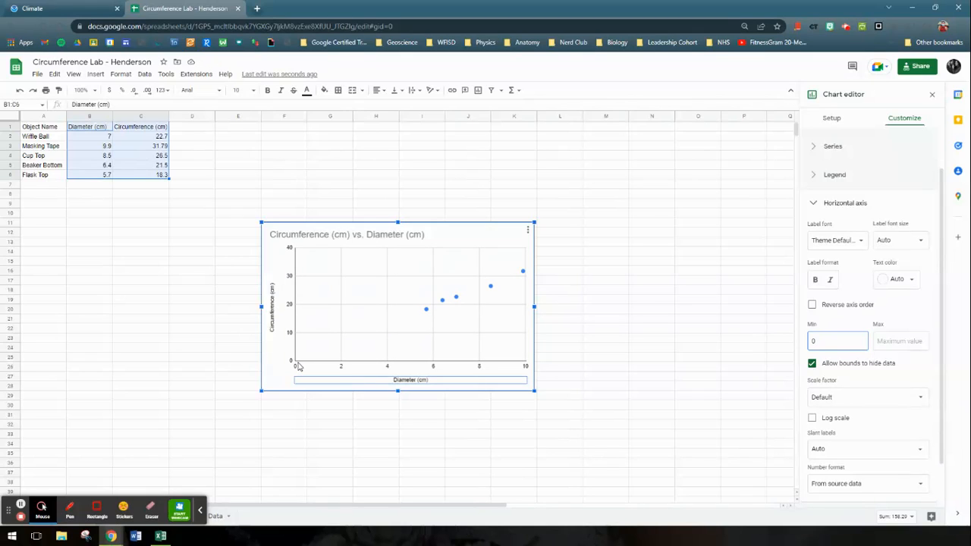
left_click(812, 364)
left_click(812, 364)
left_click(848, 206)
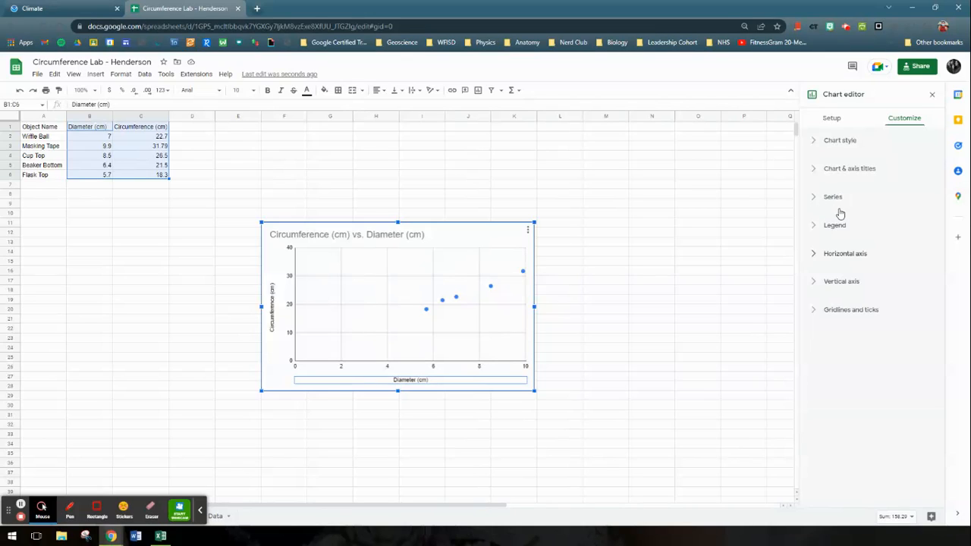
- Add a trendline to the Circumference (cm) series
left_click(832, 199)
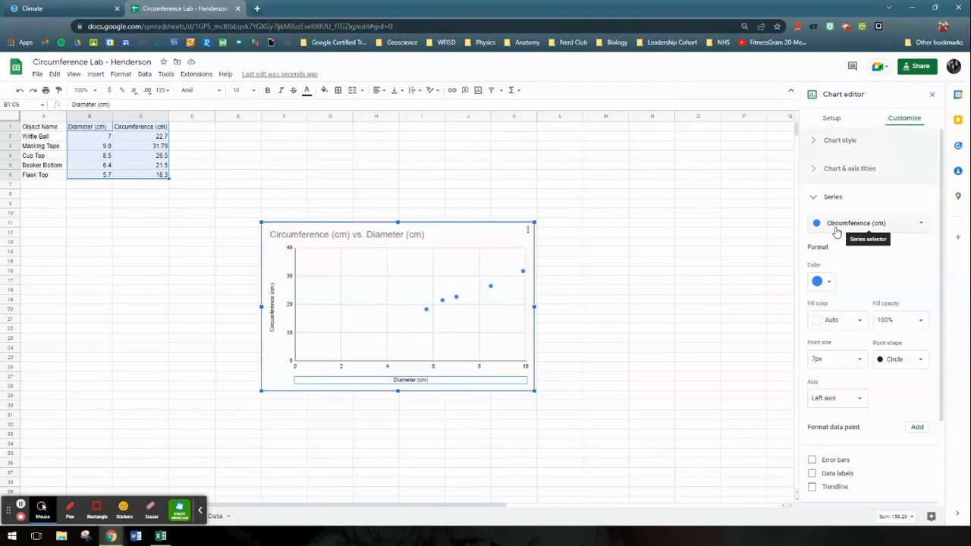
left_click(850, 226)
left_click(851, 223)
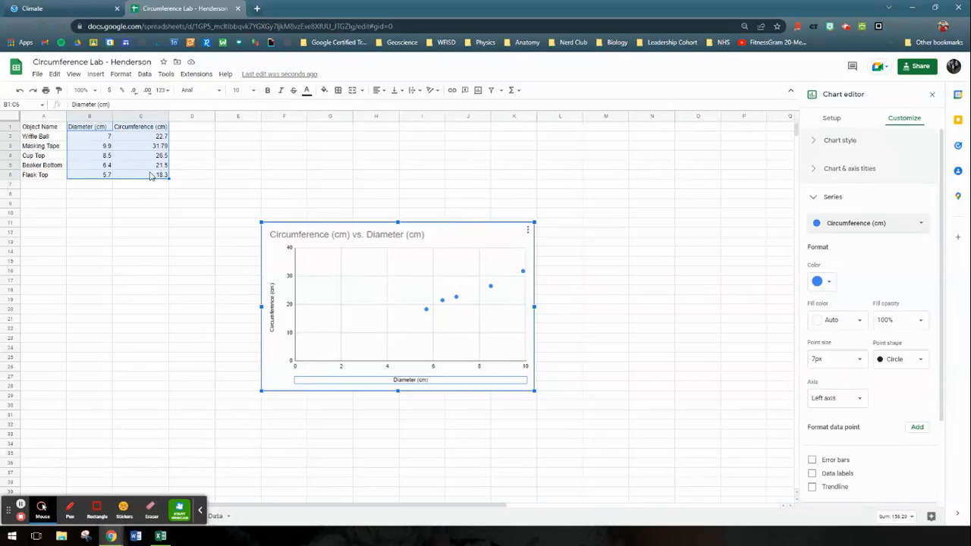
scroll(865, 257, "down", 1)
scroll(865, 256, "down", 2)
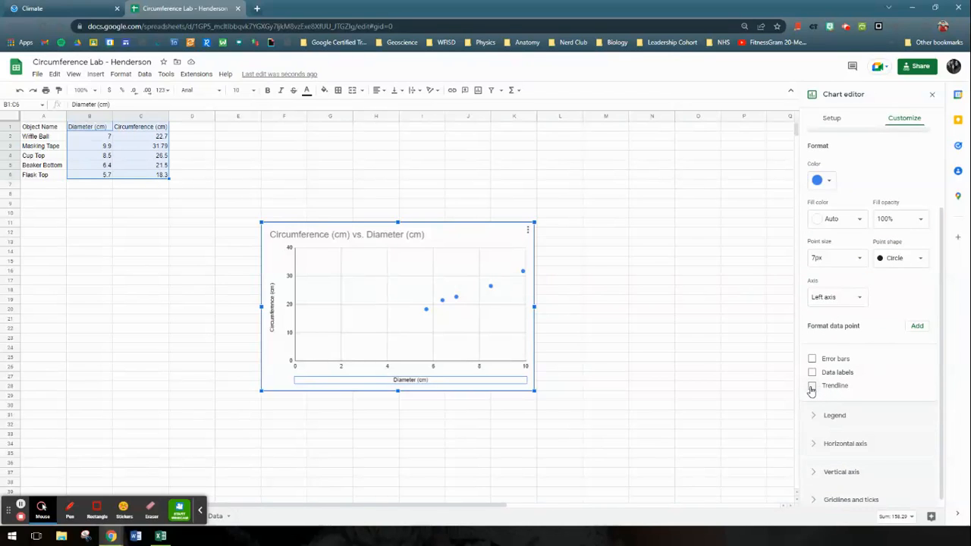
left_click(812, 387)
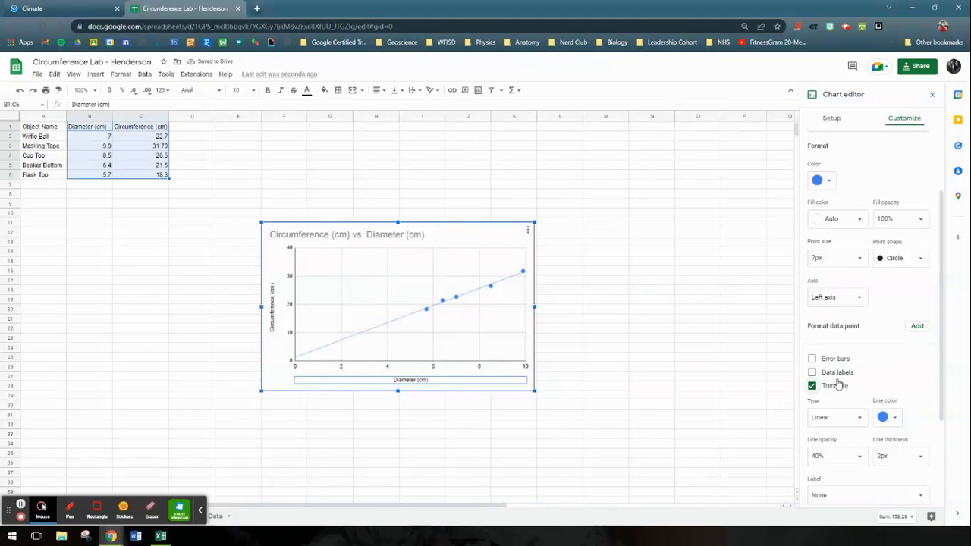
- Label the trendline with its equation and move the chart up beside the data table
scroll(880, 375, "down", 1)
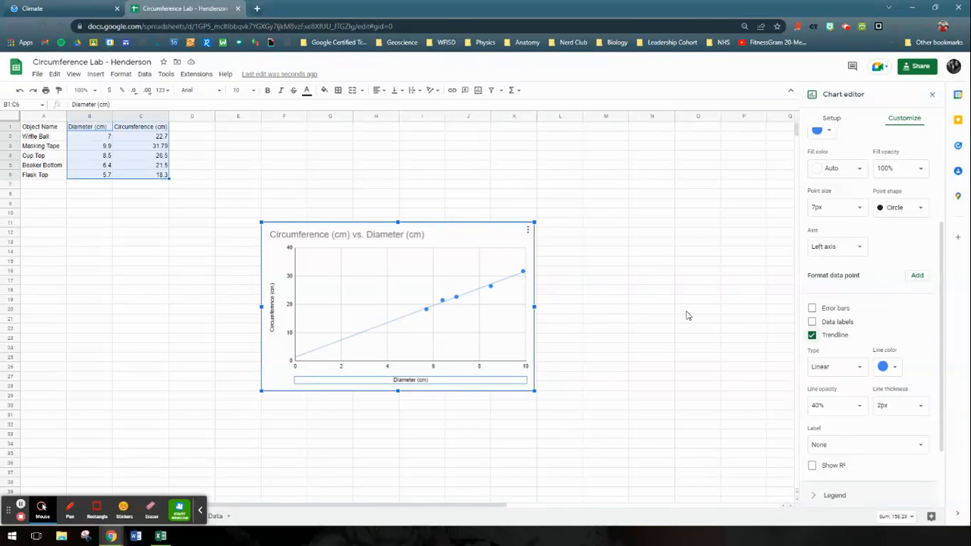
scroll(863, 339, "down", 1)
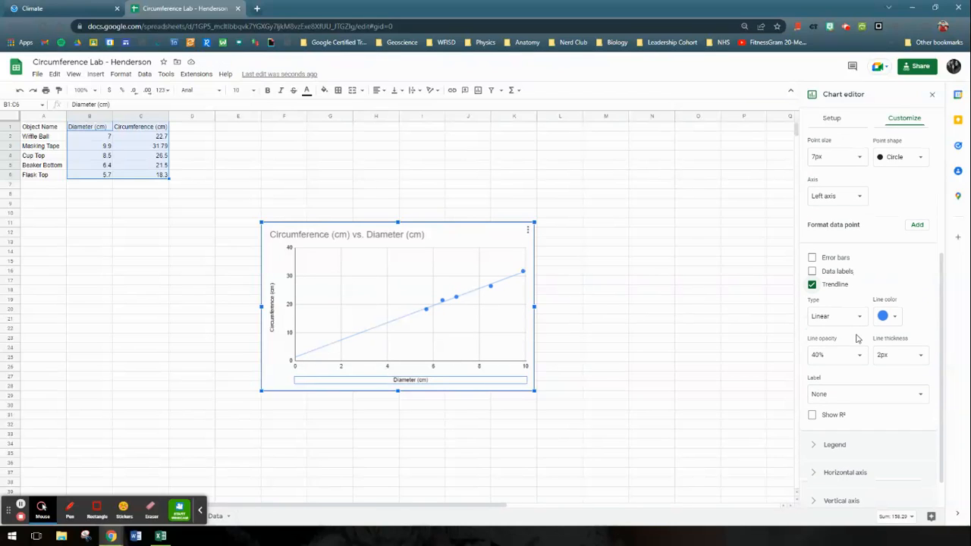
left_click(851, 395)
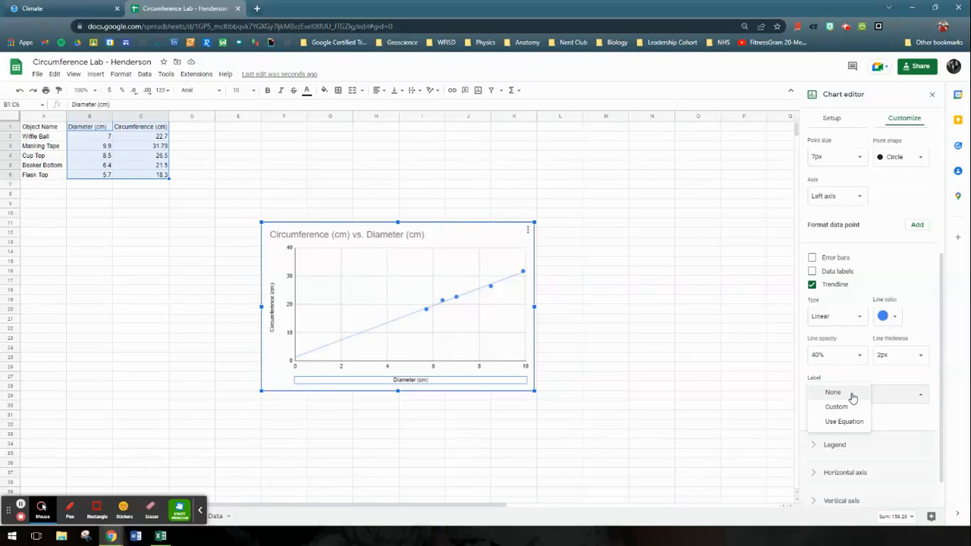
left_click(849, 423)
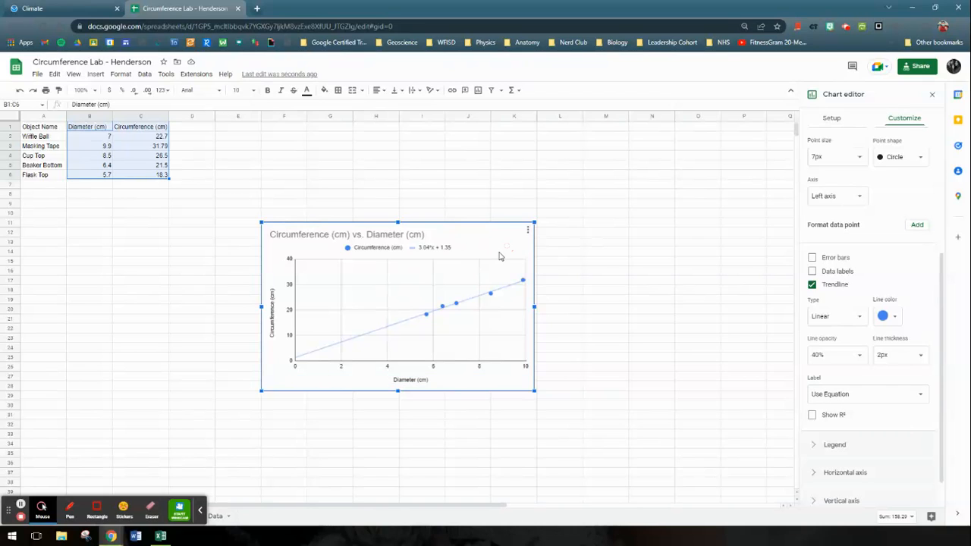
left_click_drag(492, 235, 437, 143)
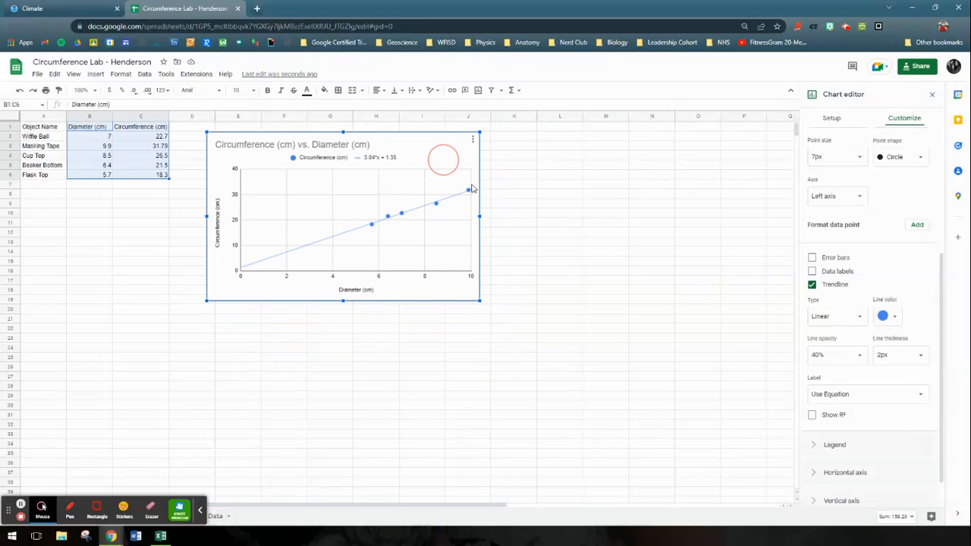
left_click_drag(440, 158, 481, 165)
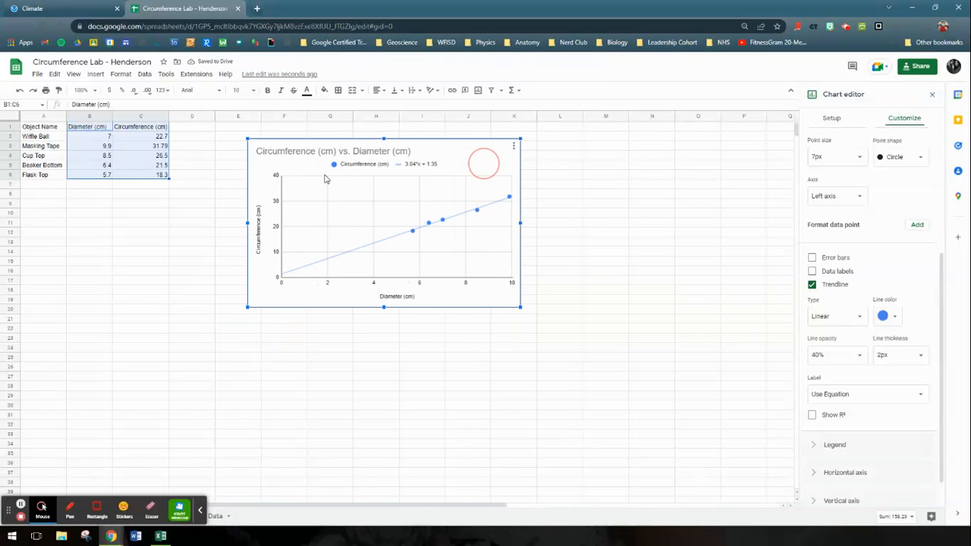
- Try adding an extra data point with circumference 20 in C7 and diameter 8 in B7
left_click(158, 183)
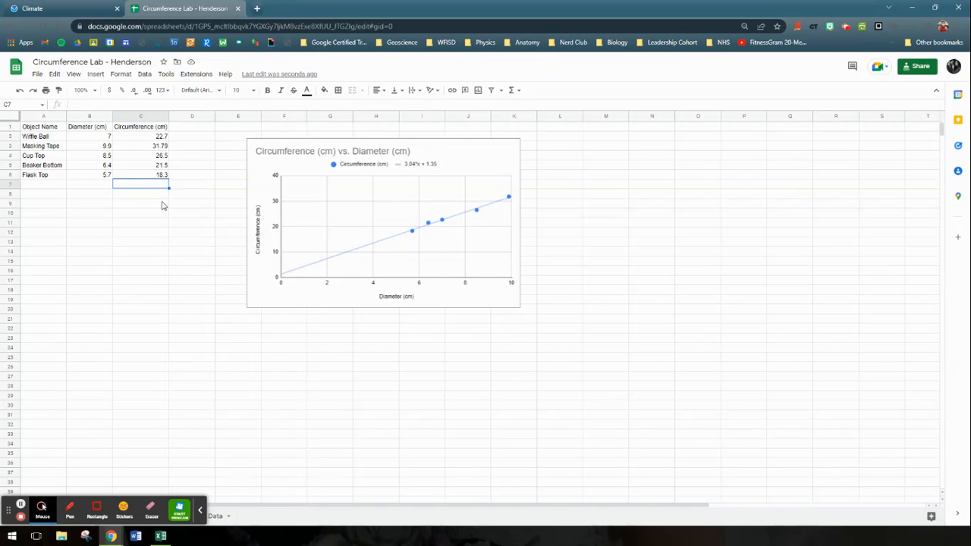
type("20")
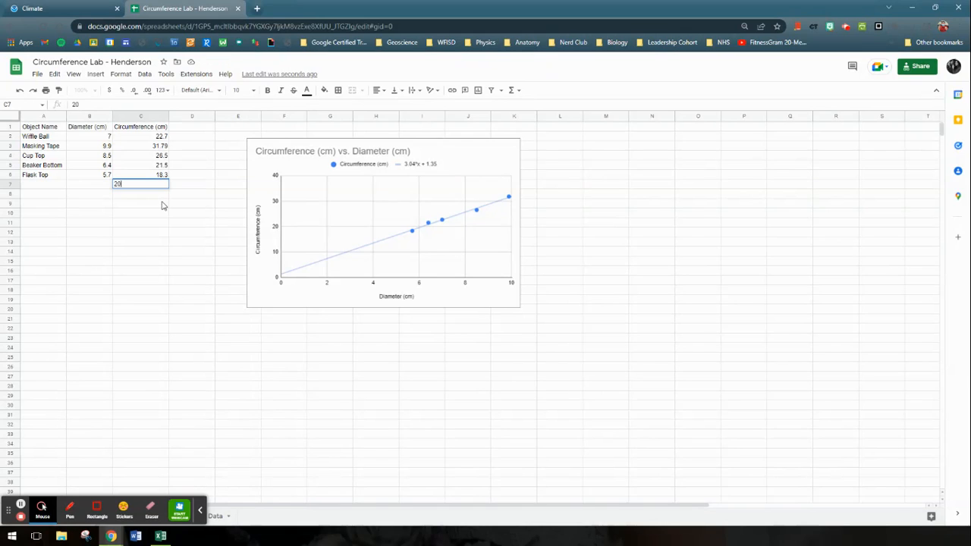
key("Return")
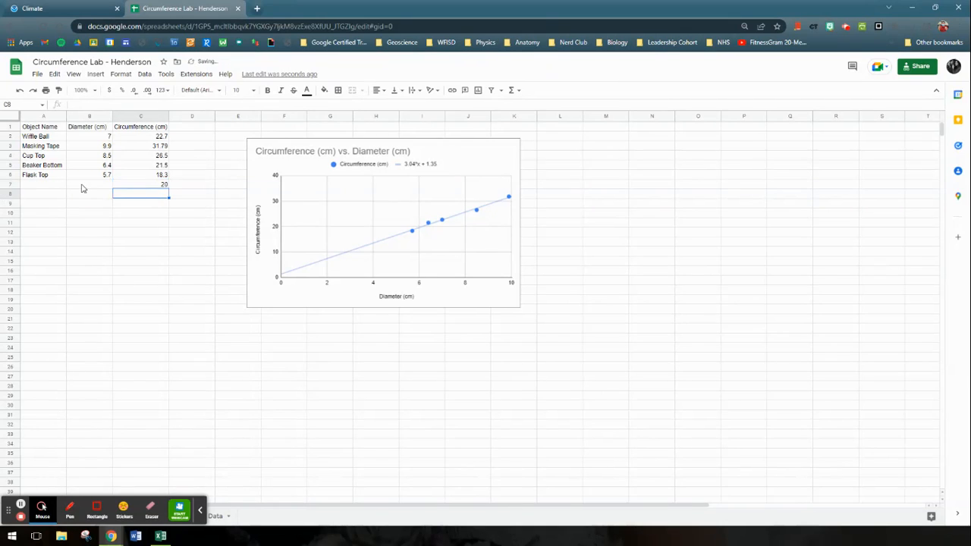
left_click(84, 186)
type("8")
key("Return")
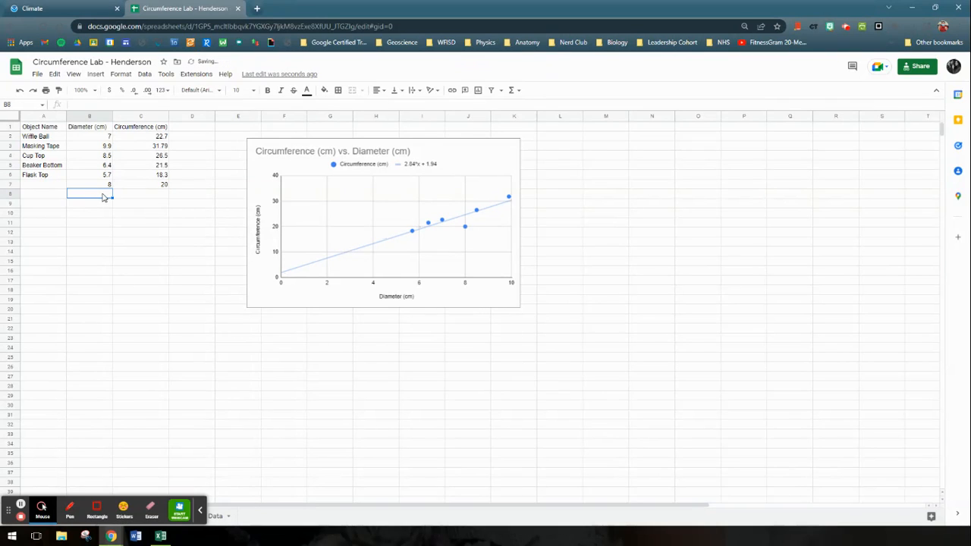
- Reopen the chart's editor and examine its X-axis assignment and data range
left_click(141, 187)
left_click(261, 180)
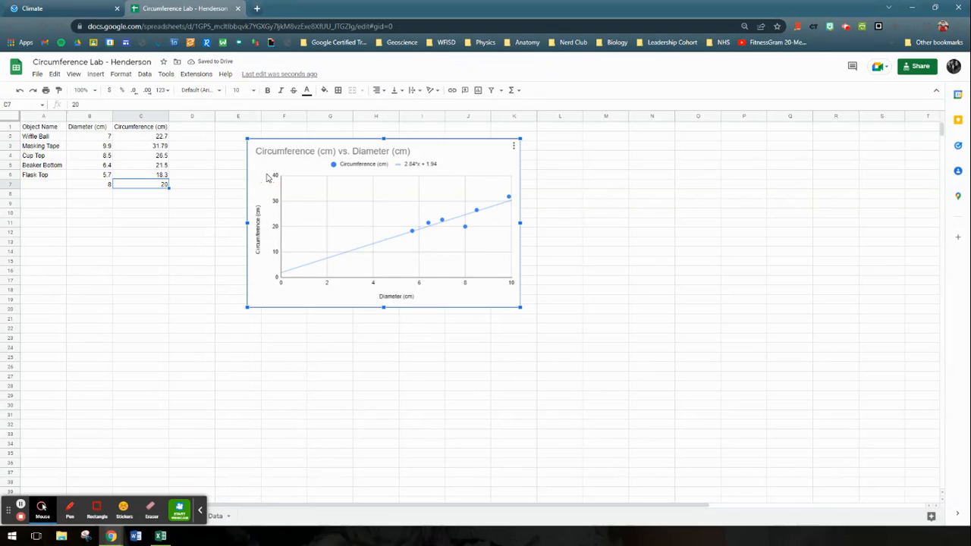
left_click(510, 149)
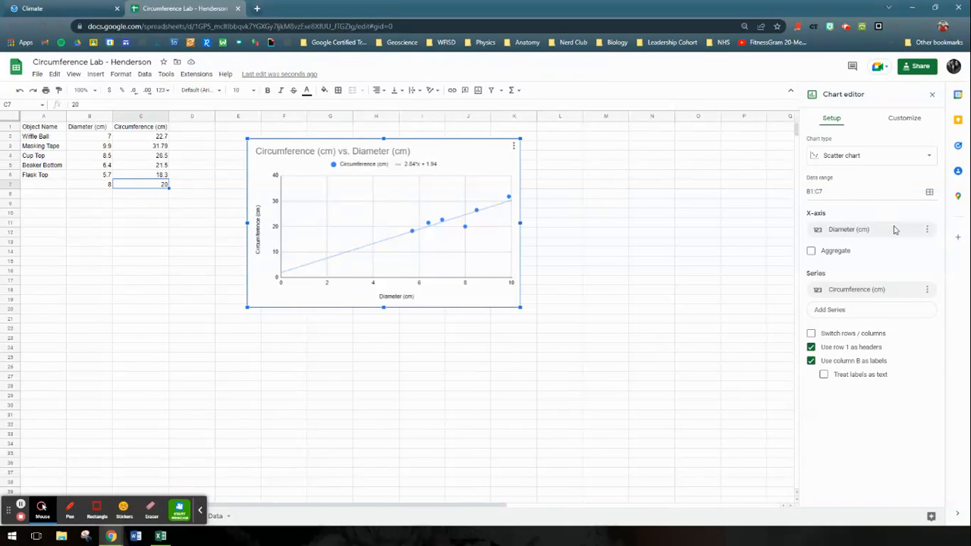
left_click(926, 229)
left_click(899, 230)
left_click(887, 229)
left_click(891, 226)
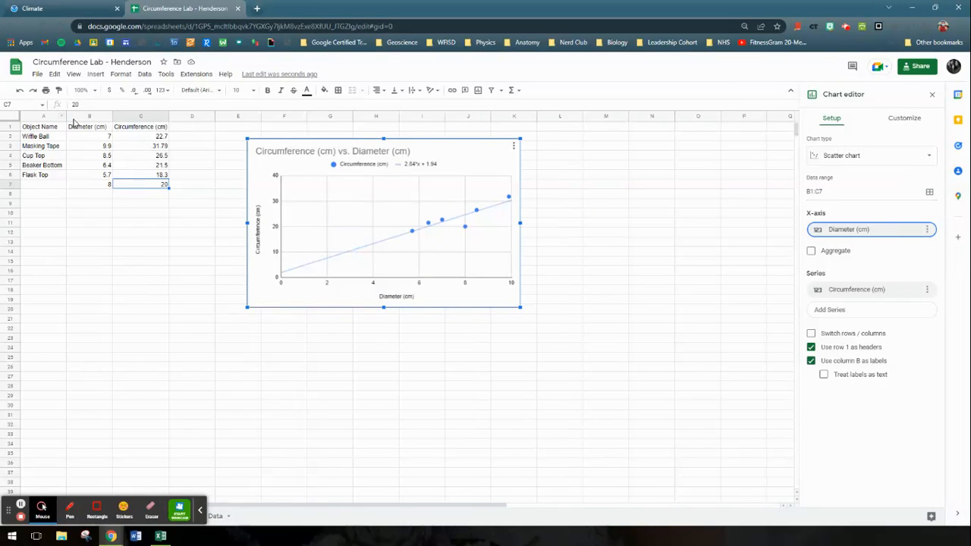
left_click(814, 191)
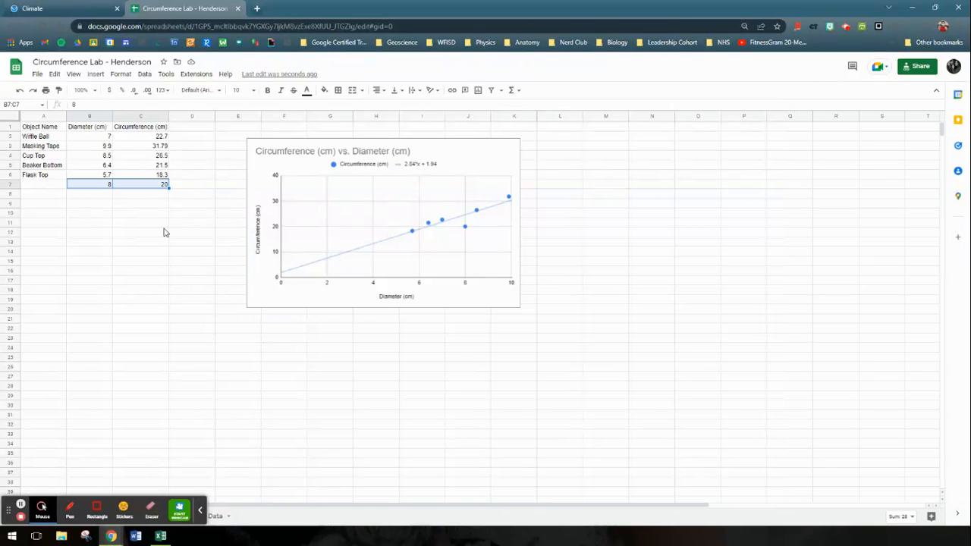
- Delete the extra data point in B7:C7
key("Delete")
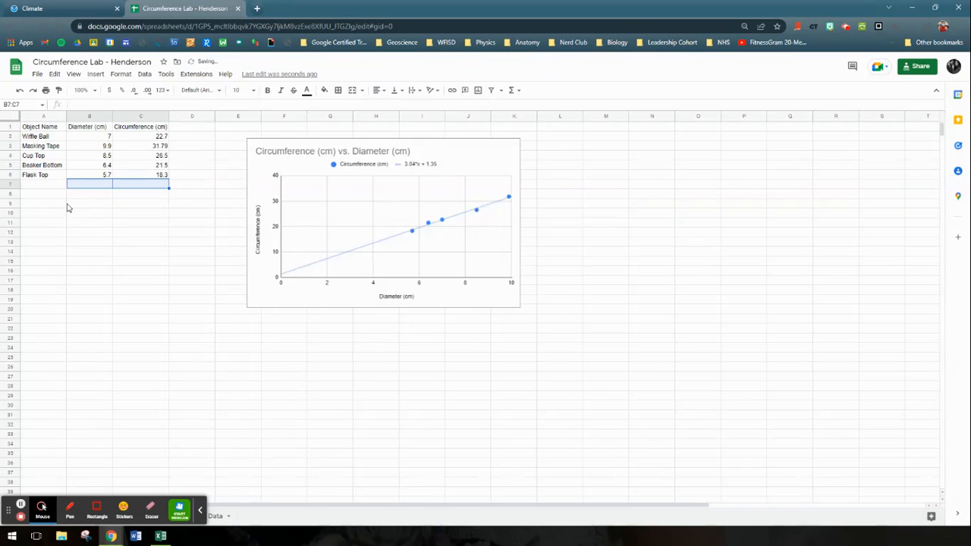
- Switch to the 0.3 Weather Data sheet and enter 1, 2 and 3 in A2:A4 under Date
left_click(134, 253)
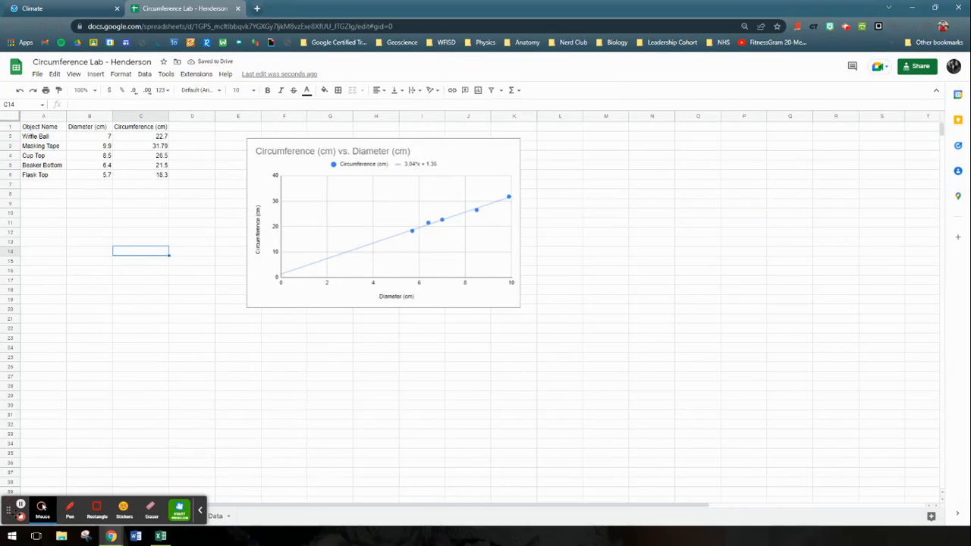
left_click_drag(49, 509, 337, 504)
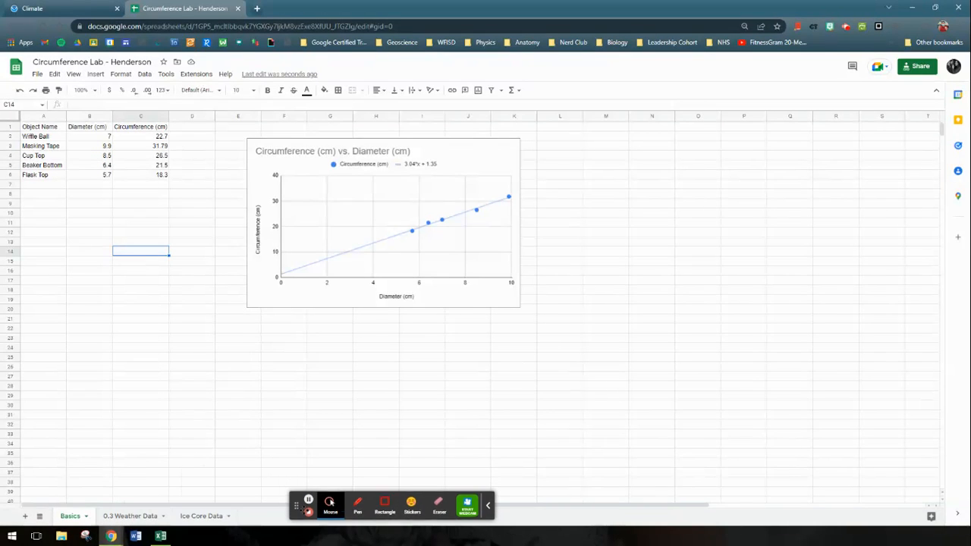
left_click(132, 516)
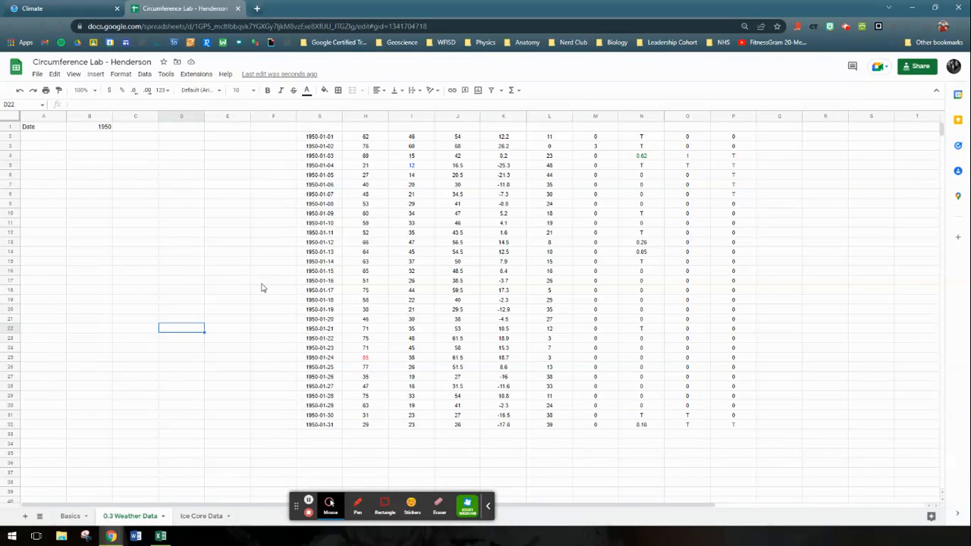
left_click(57, 138)
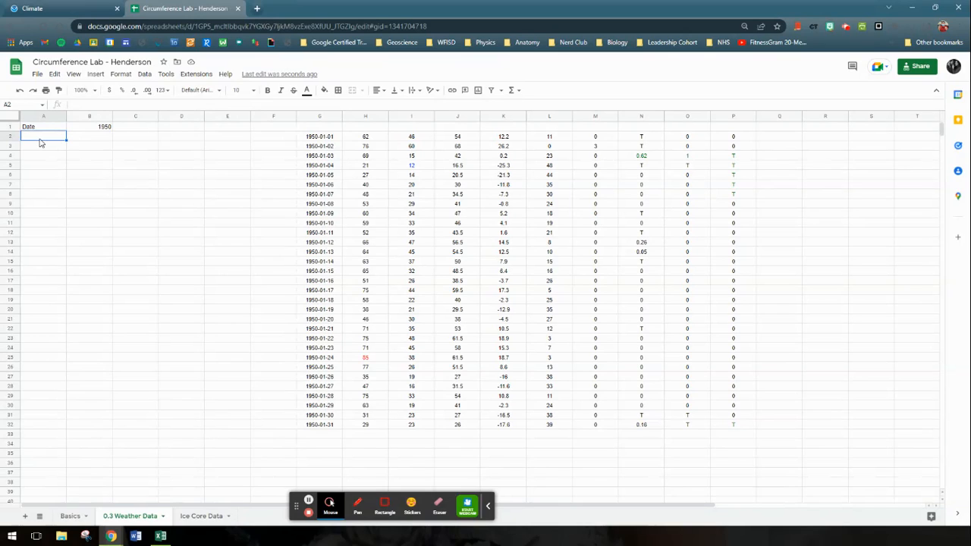
type("1")
key("Return")
type("2")
key("Return")
type("3")
key("Return")
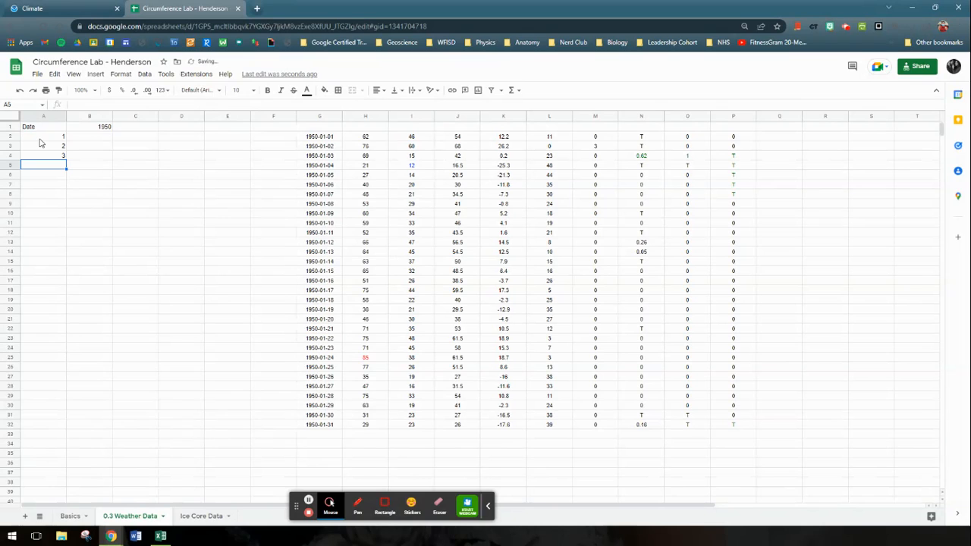
- Extend the number series in A2:A4 down to A32 so the dates run to 31
left_click_drag(42, 136, 41, 156)
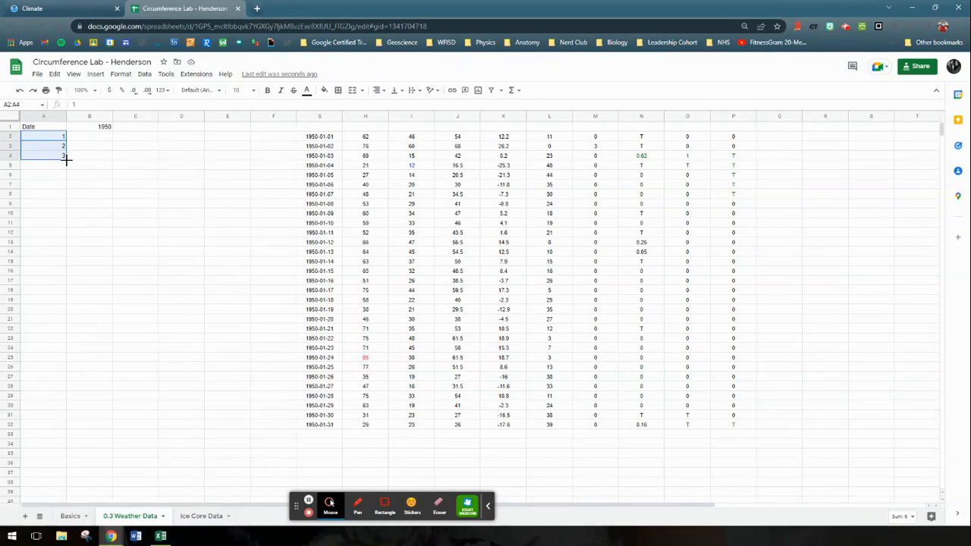
left_click_drag(66, 158, 61, 426)
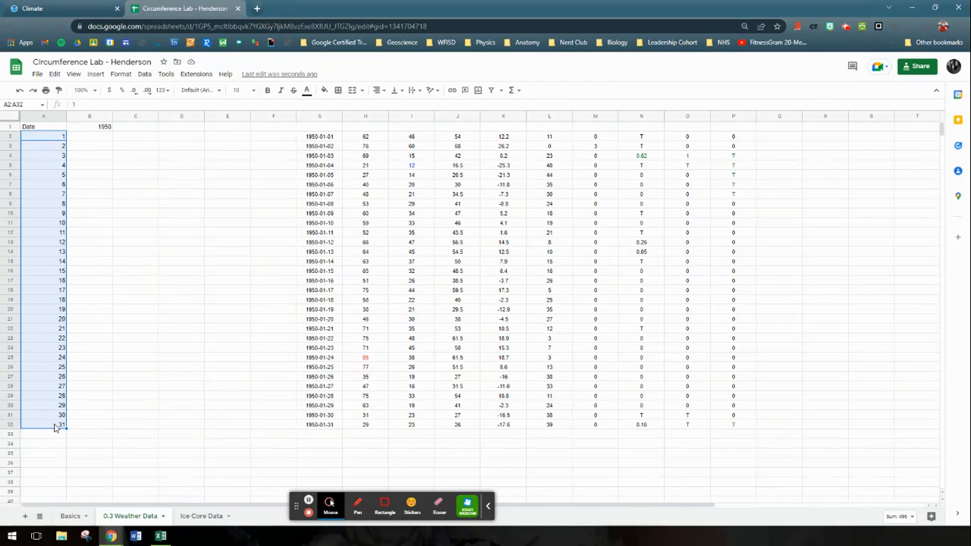
left_click(86, 165)
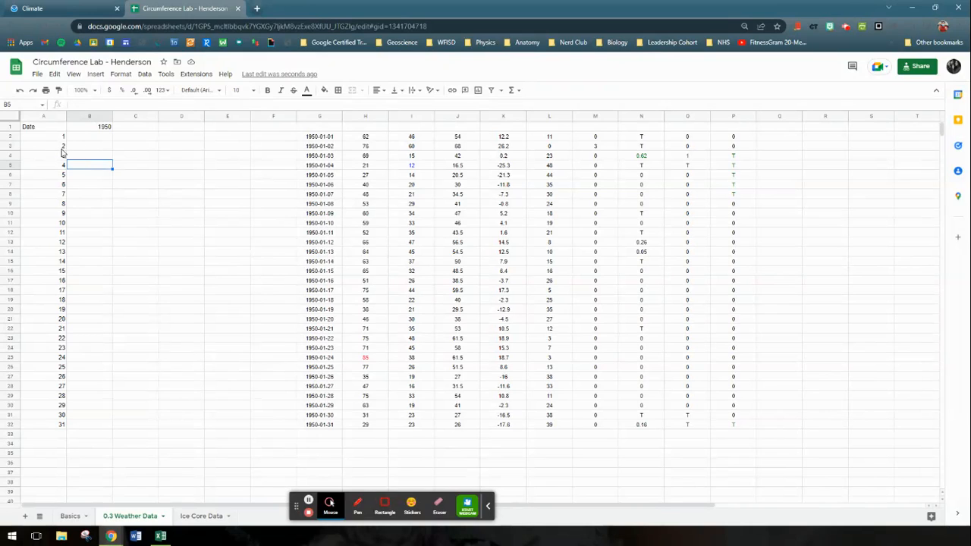
- Clear the filled date numbers from A3:A32, keeping only the 1 in A2
left_click_drag(56, 150, 61, 427)
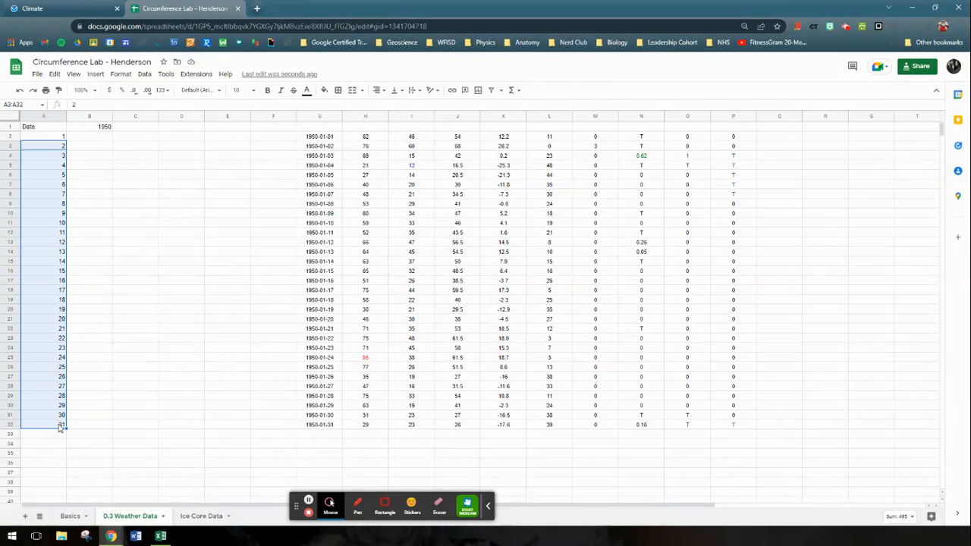
key("Delete")
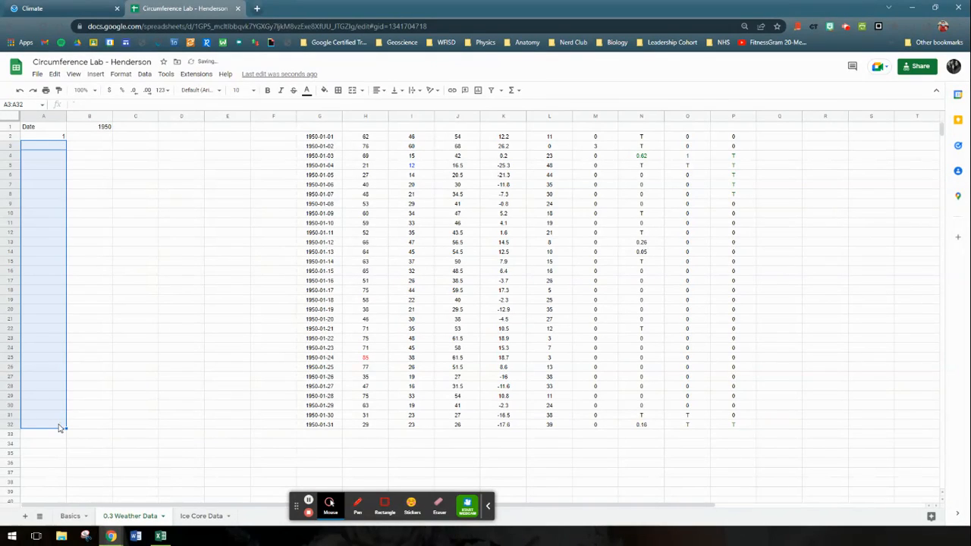
left_click(86, 243)
- Enter the formula =A2+1 in A3 and fill it down the Date column to A32
left_click(53, 148)
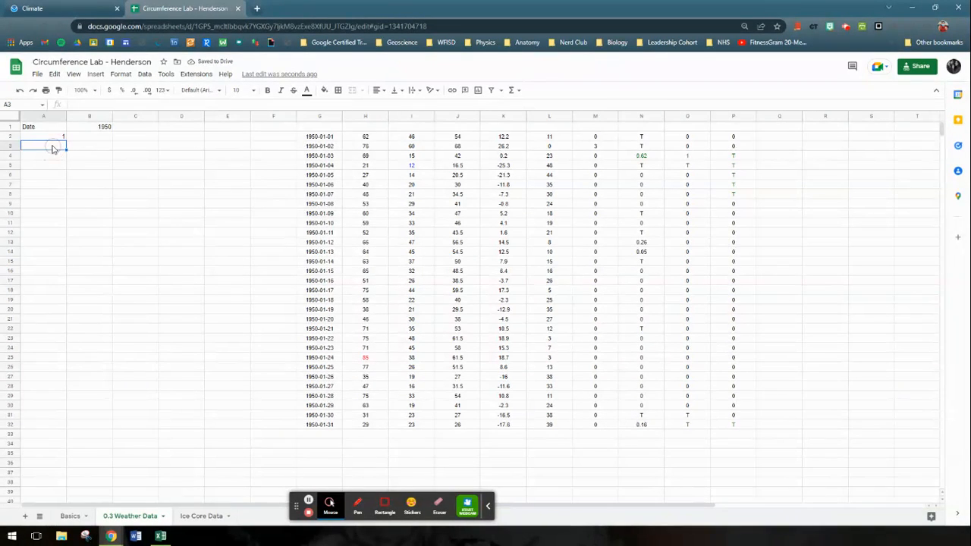
type("=")
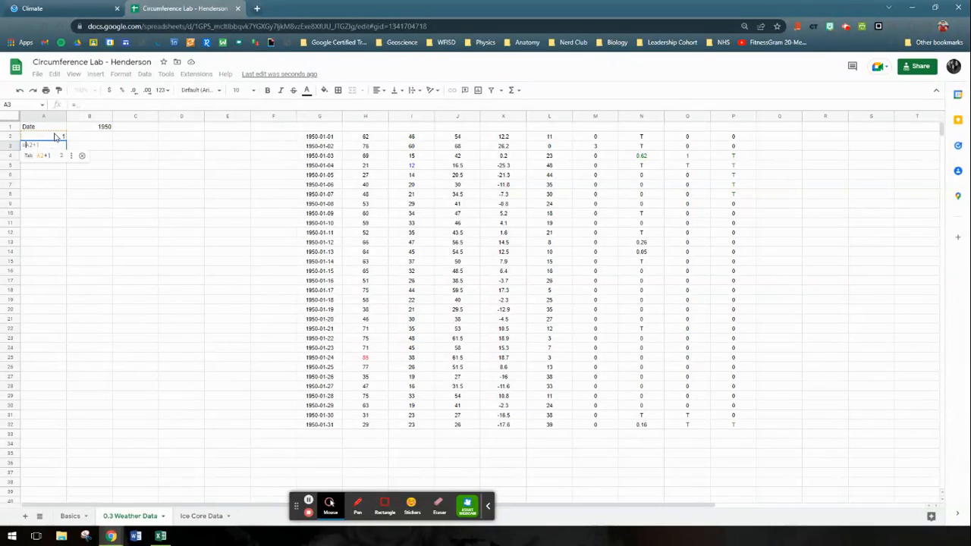
key("Tab")
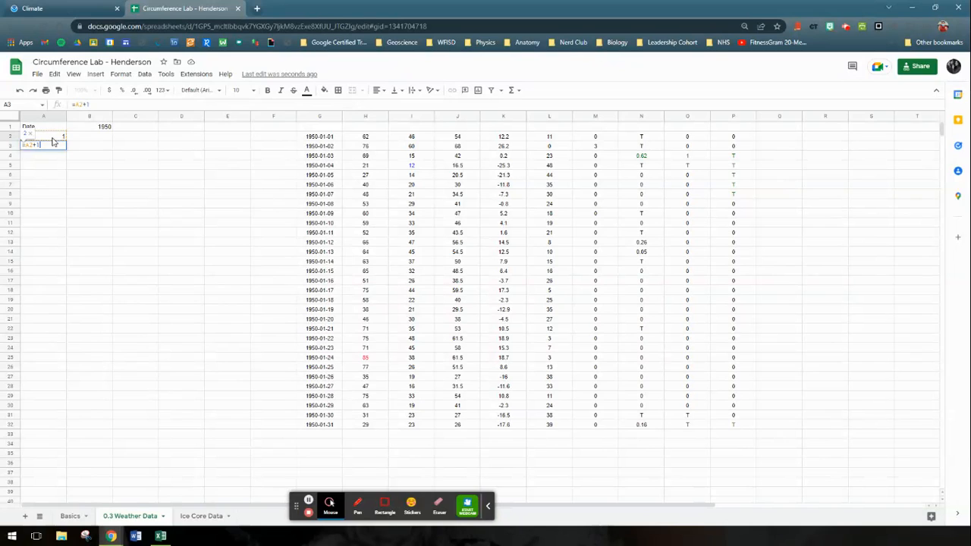
key("Return")
left_click(58, 146)
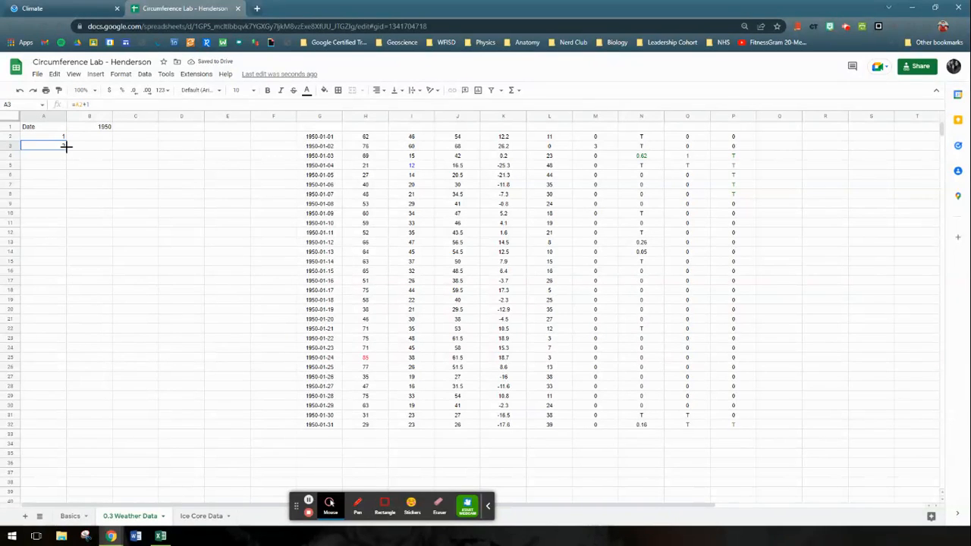
left_click_drag(66, 148, 50, 422)
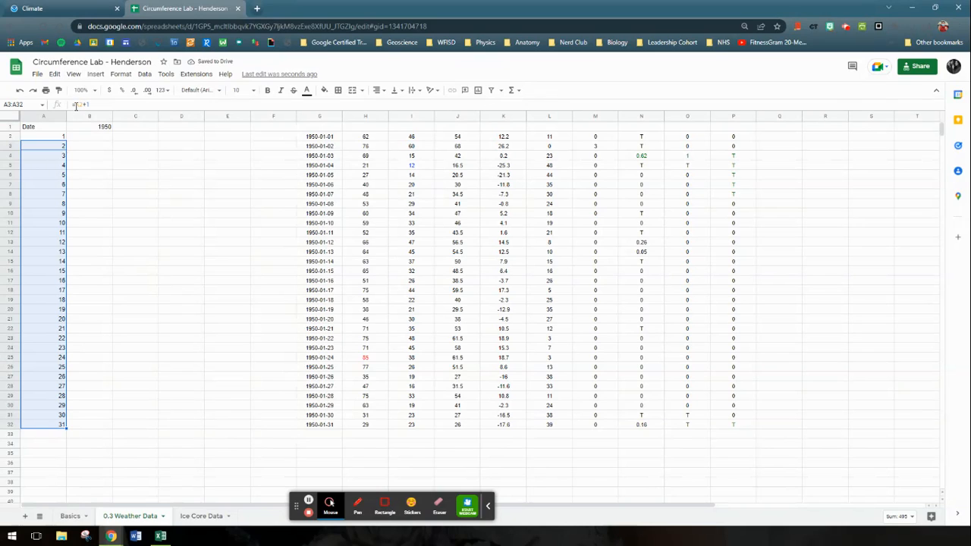
left_click(53, 157)
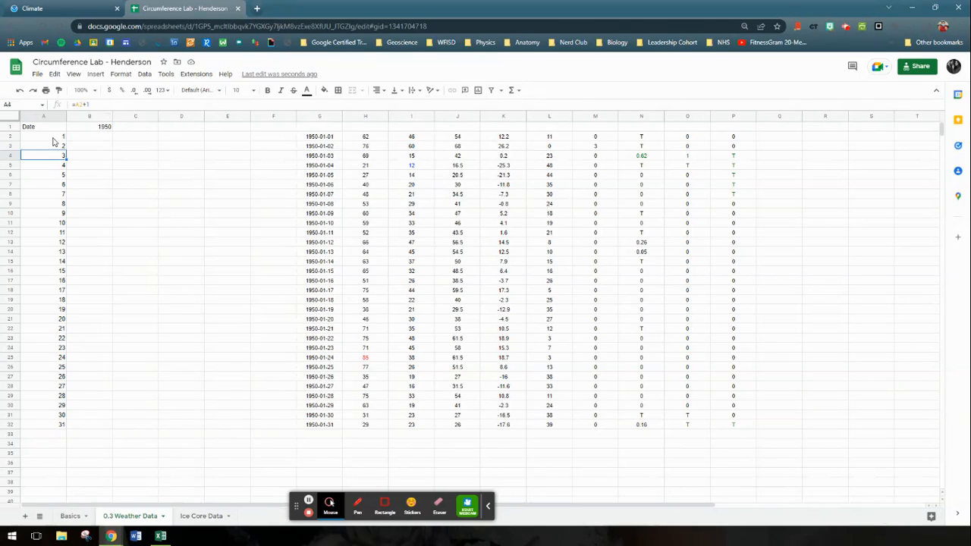
left_click(54, 168)
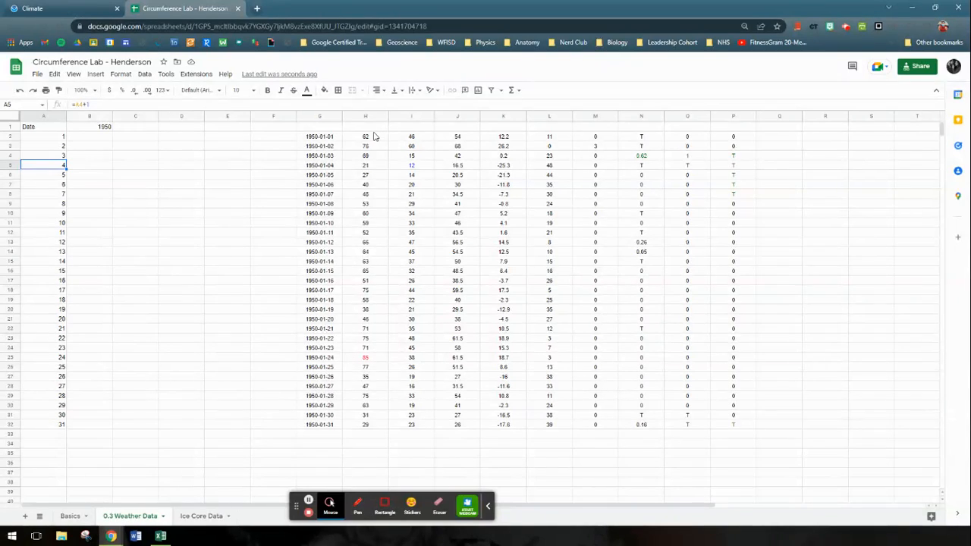
- Copy the January 1950 values in H2:H32 into B2:B32 beside the dates
left_click_drag(373, 138, 377, 428)
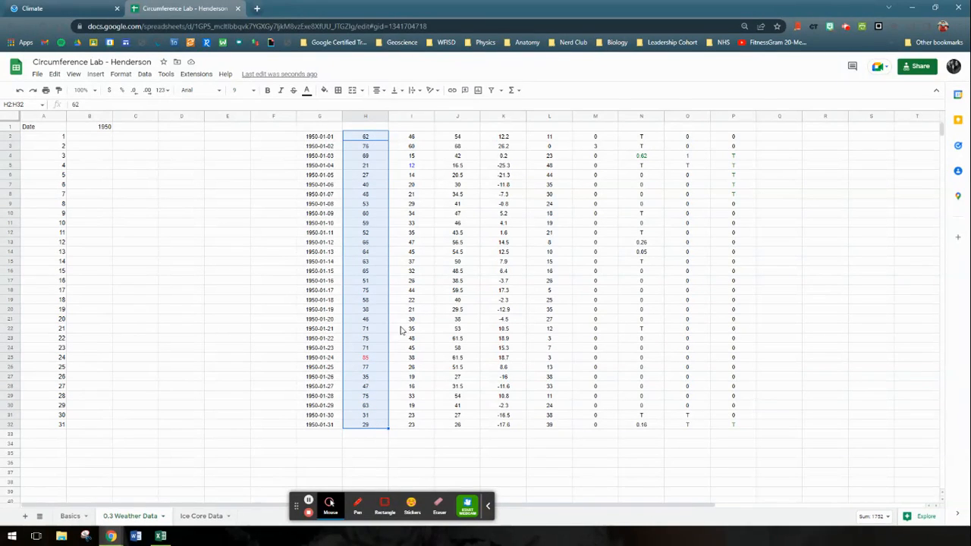
key("ctrl+c")
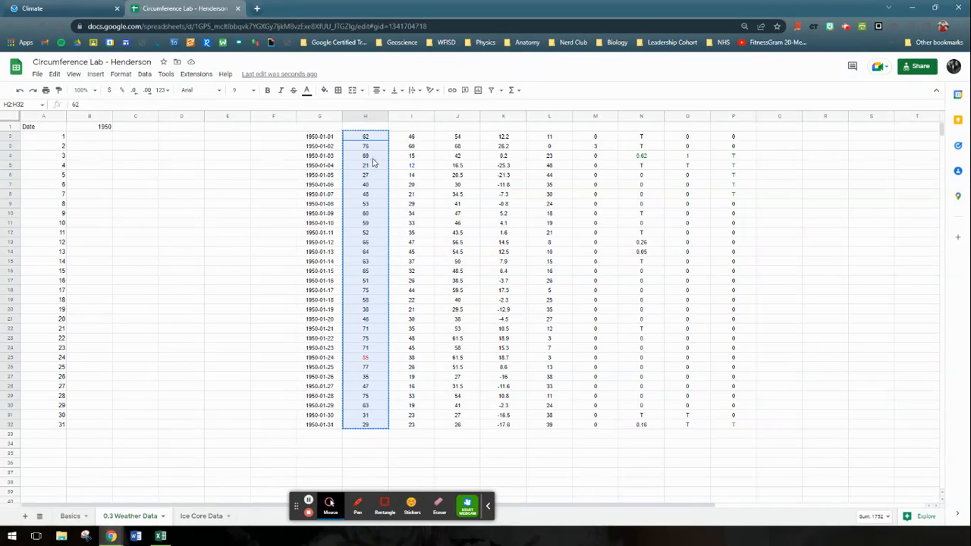
right_click(373, 162)
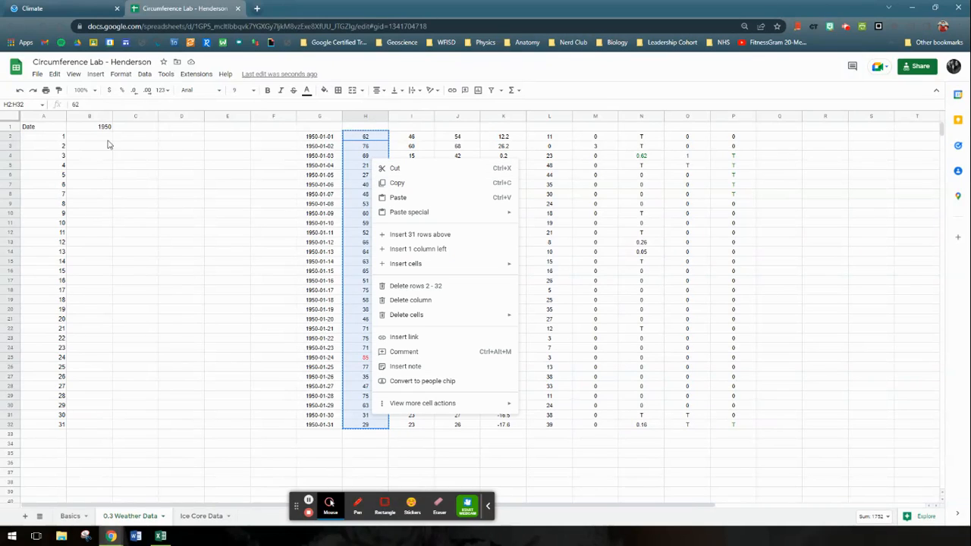
left_click(104, 139)
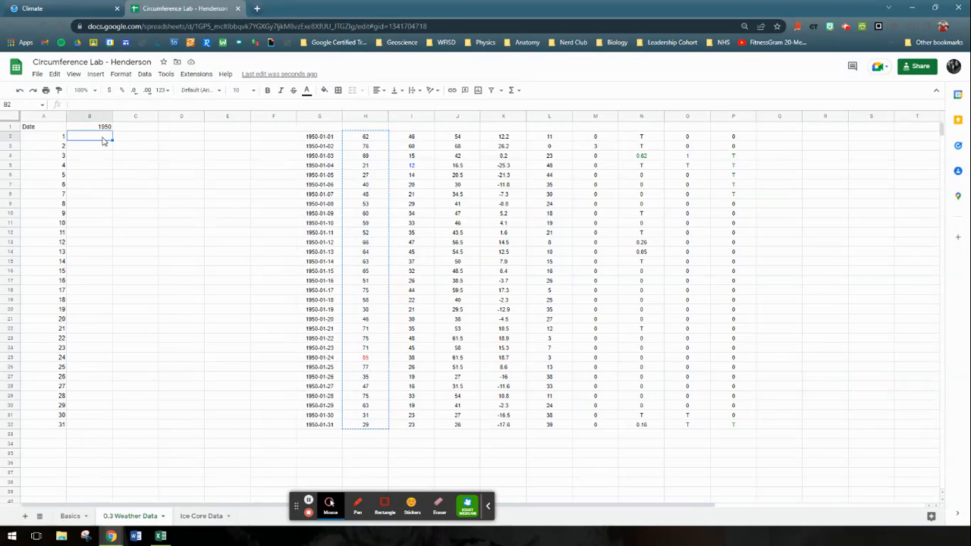
key("ctrl+v")
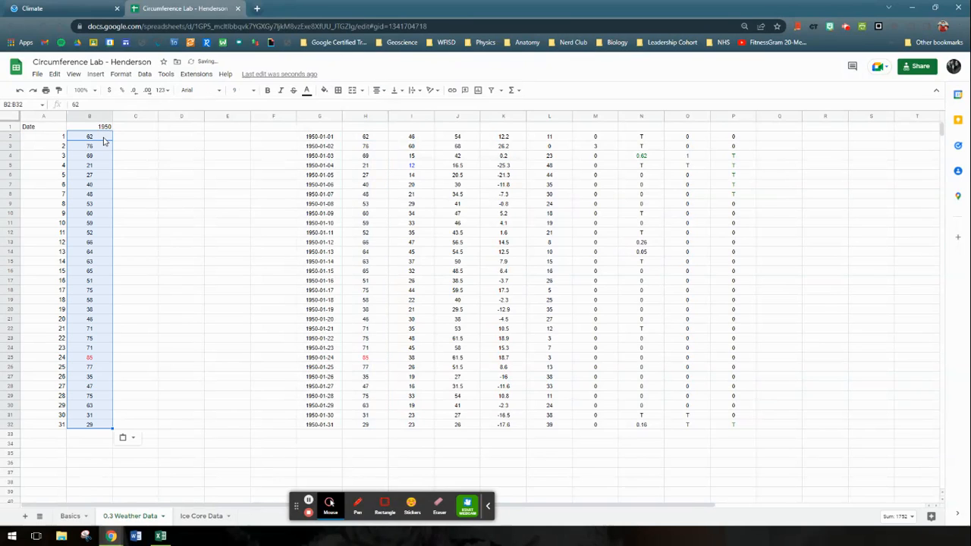
left_click(135, 151)
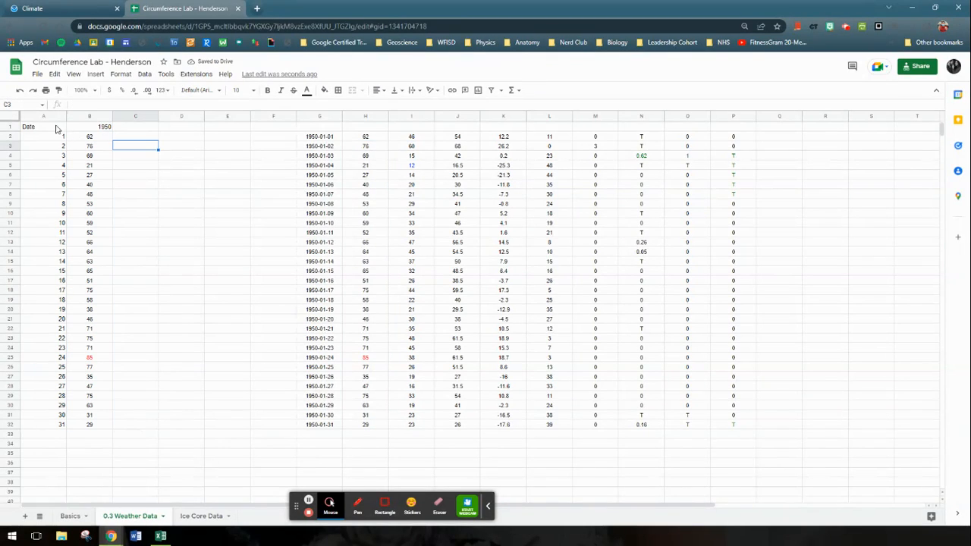
- Change the header in B1 to "1950 Temp"
left_click_drag(50, 115, 88, 115)
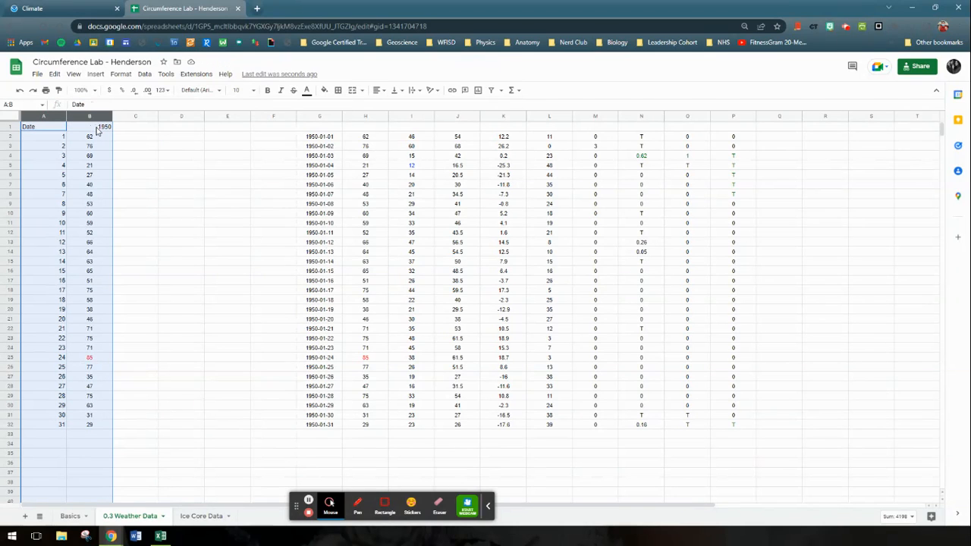
left_click(97, 126)
left_click(96, 104)
type("Temp")
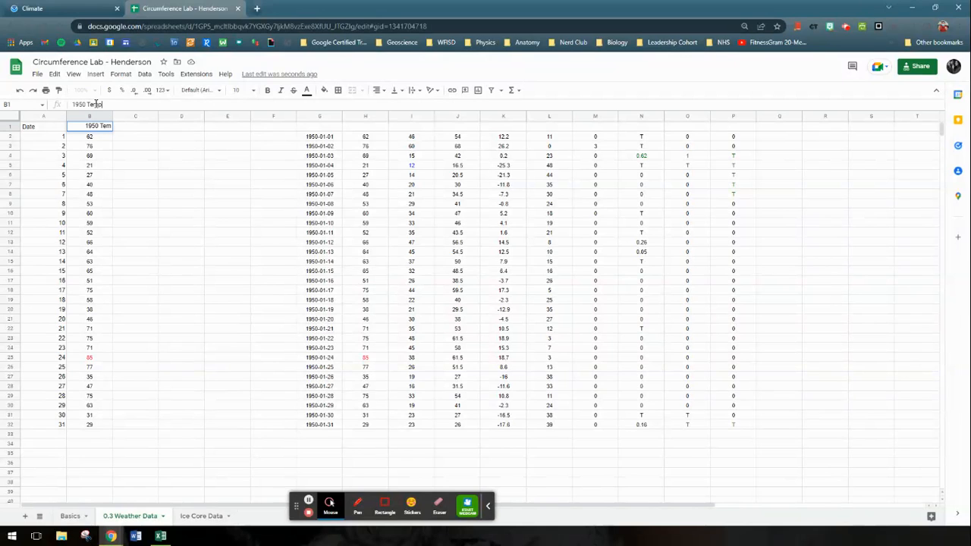
key("Return")
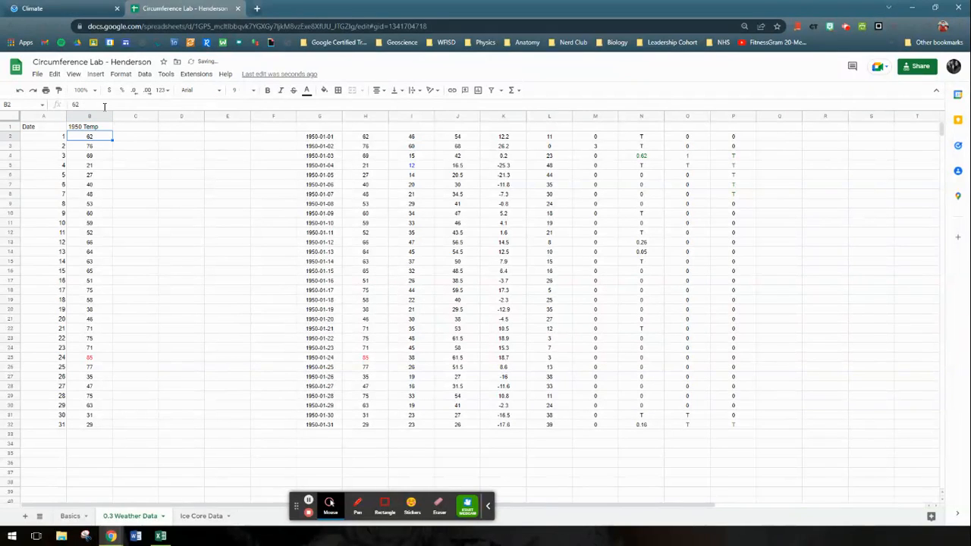
- Insert a chart of columns A and B and set its type to a line chart
left_click(47, 117)
left_click_drag(62, 119, 80, 115)
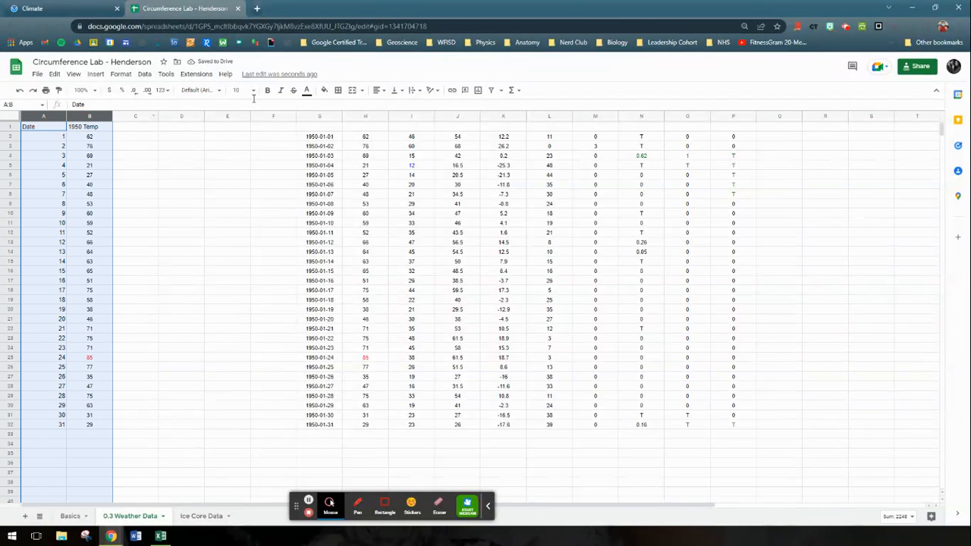
left_click(96, 73)
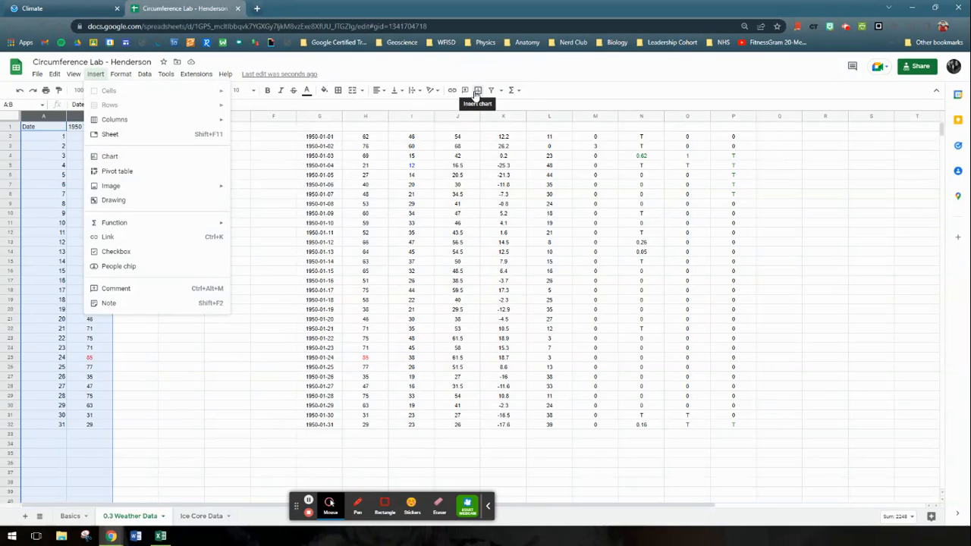
left_click(478, 91)
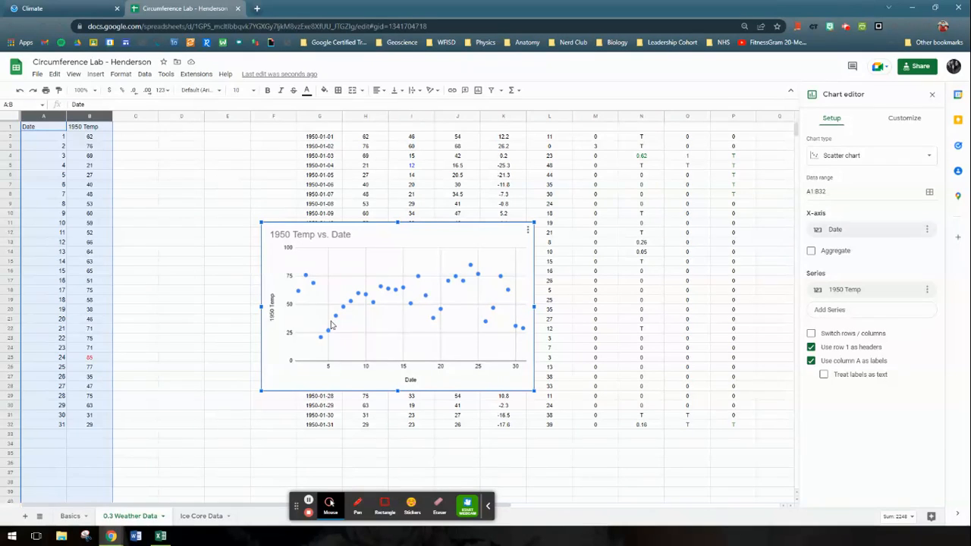
left_click(872, 158)
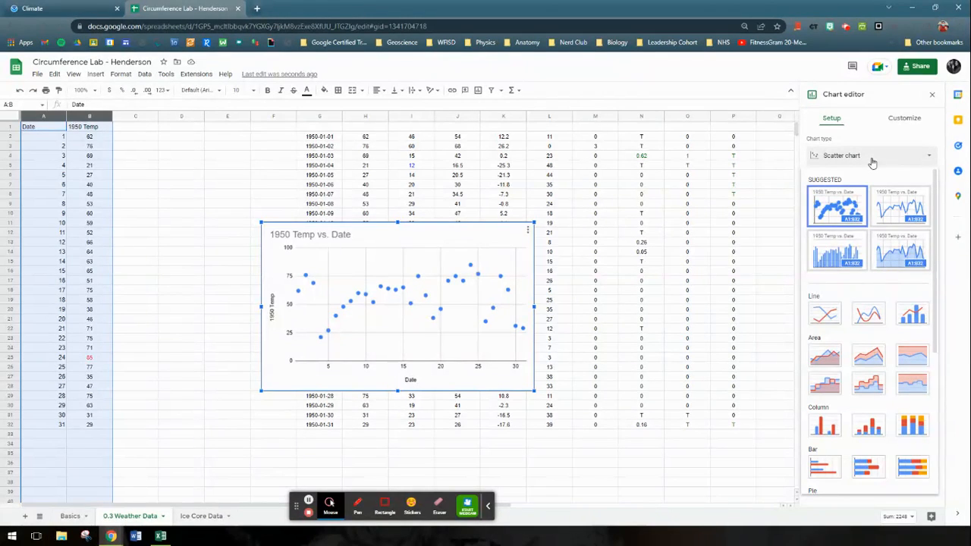
left_click(825, 320)
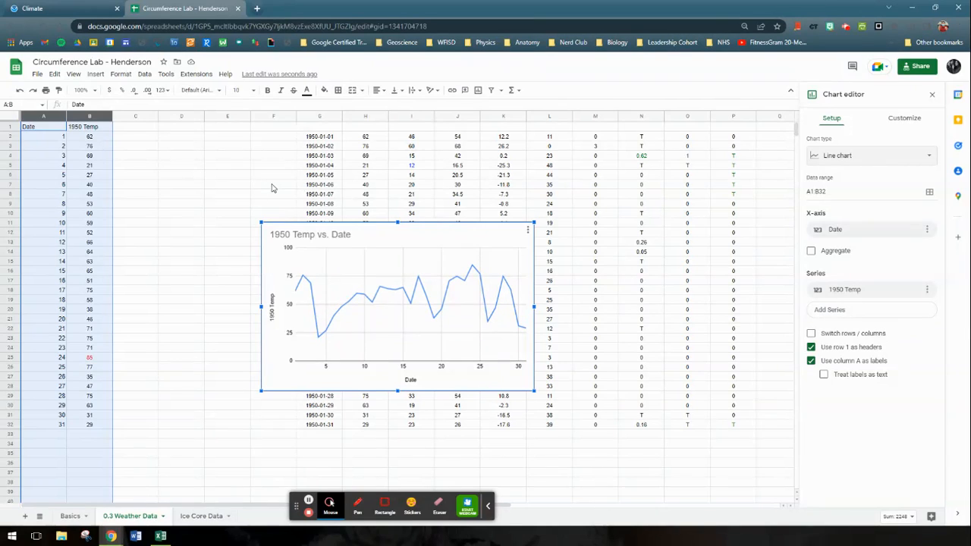
- Copy all of column I into column C next to the 1950 Temp data
left_click(414, 135)
left_click(411, 115)
key("ctrl+c")
left_click(134, 138)
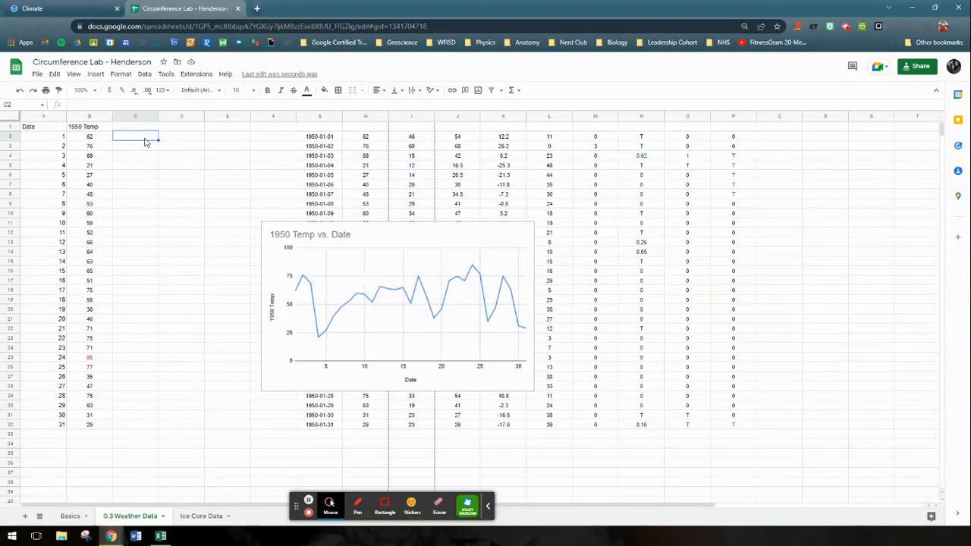
left_click(143, 117)
key("ctrl+v")
- Add the range C2:C32 as a second series to the 1950 Temp vs. Date line chart
left_click(431, 242)
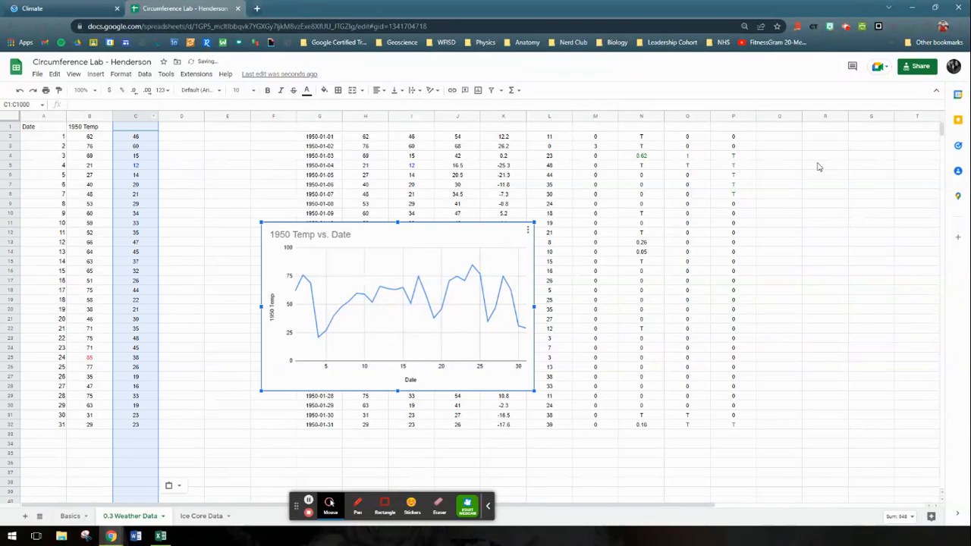
left_click(440, 240)
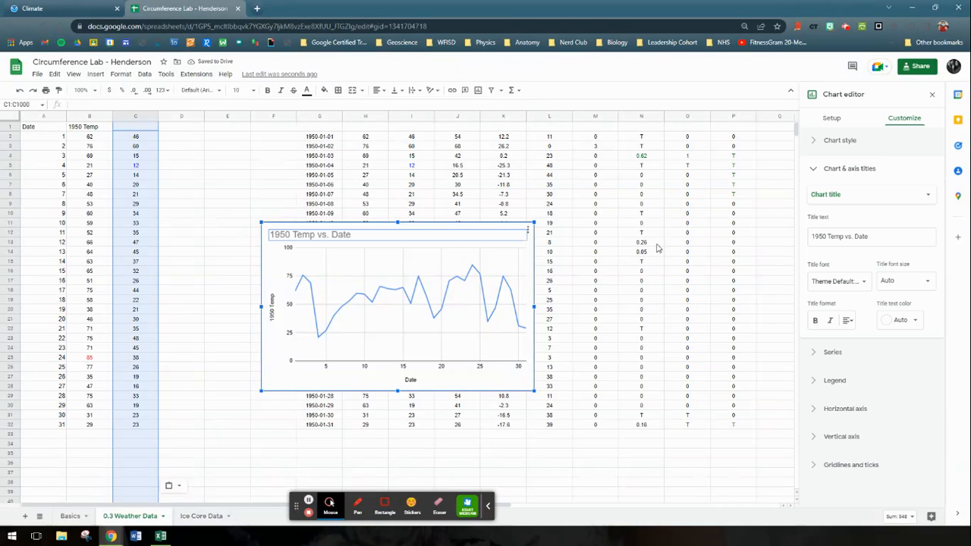
left_click(831, 117)
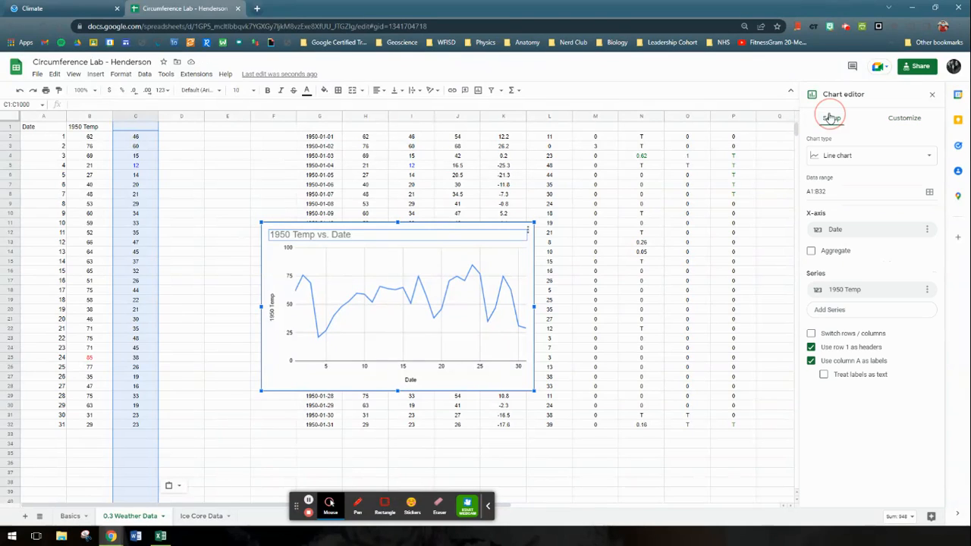
left_click(830, 310)
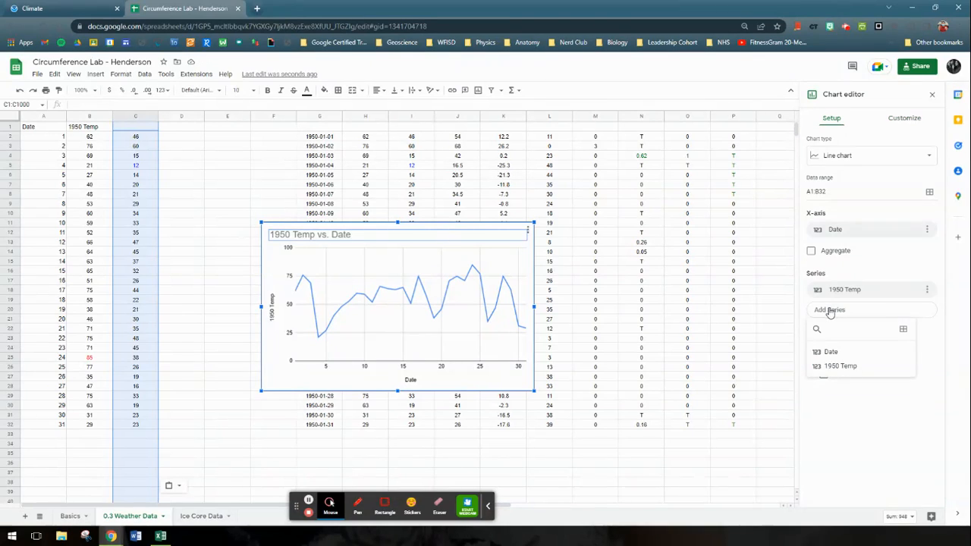
left_click(902, 330)
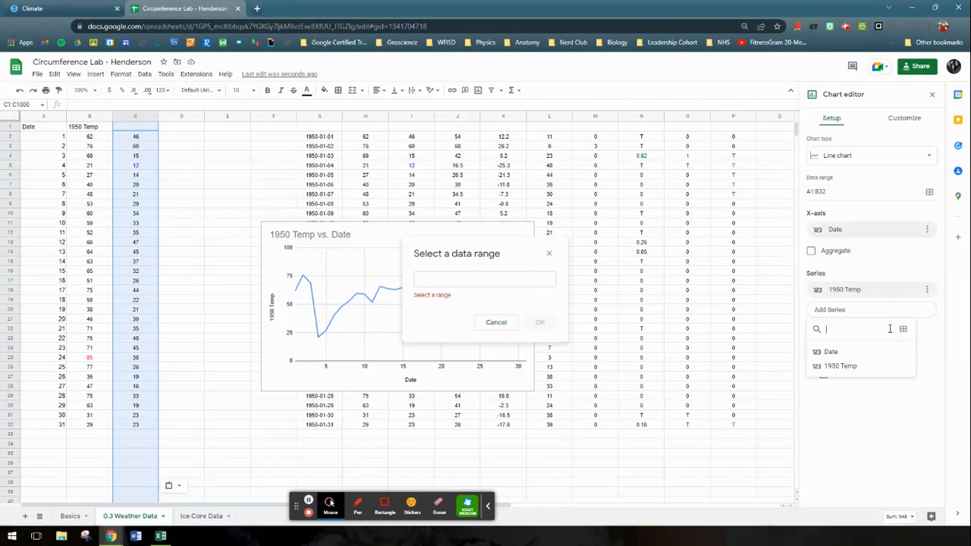
left_click_drag(144, 136, 138, 426)
left_click(539, 313)
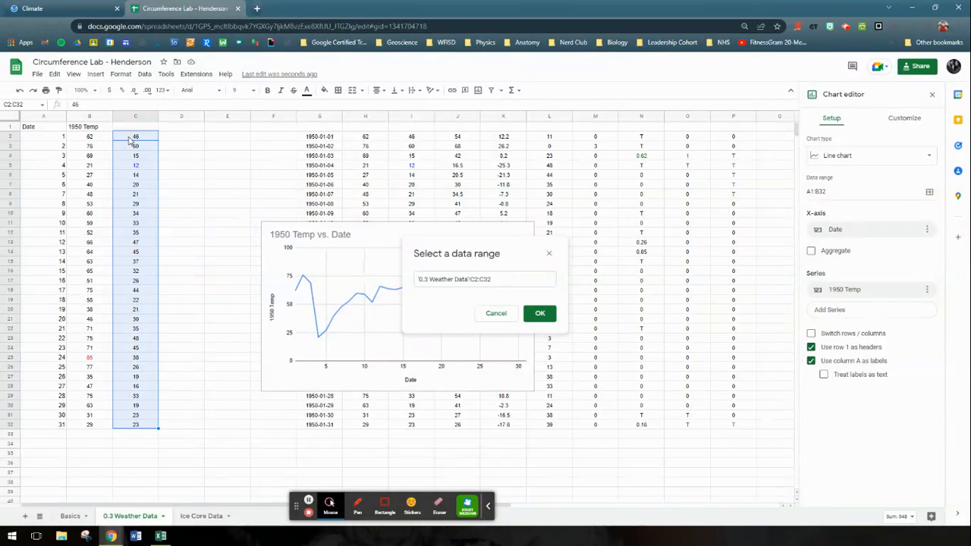
left_click(539, 314)
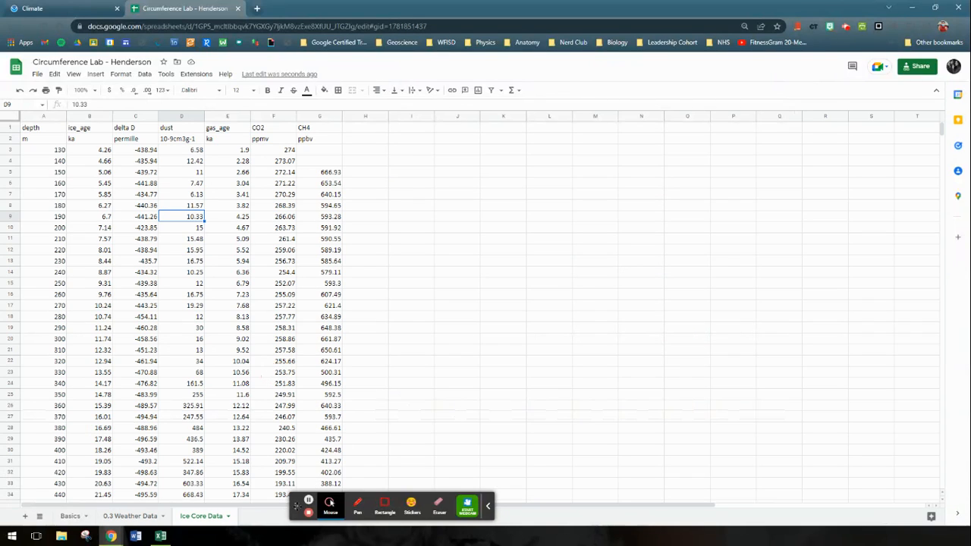
- On the Ice Core Data sheet, insert a chart from the depth, ice_age and gas_age columns A, B and E
left_click_drag(296, 506, 408, 510)
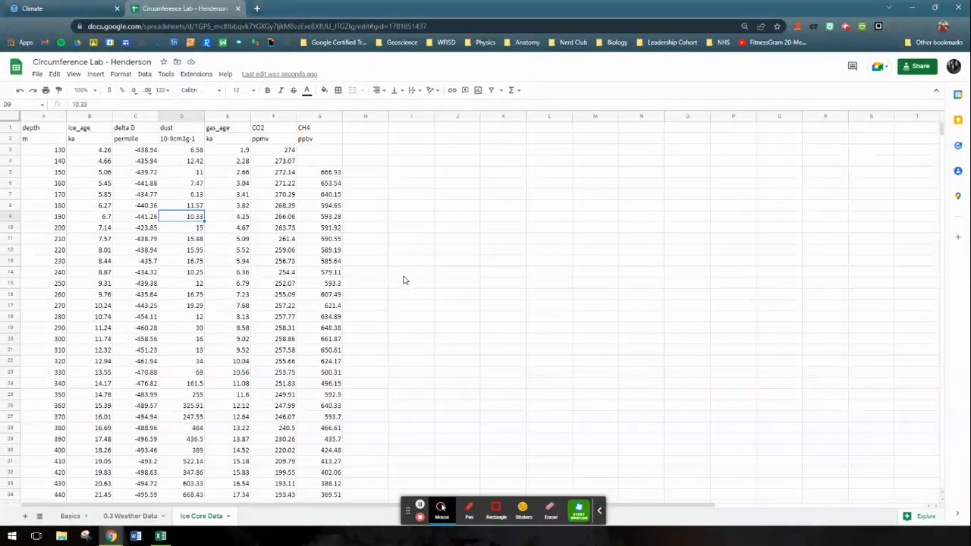
left_click(43, 118)
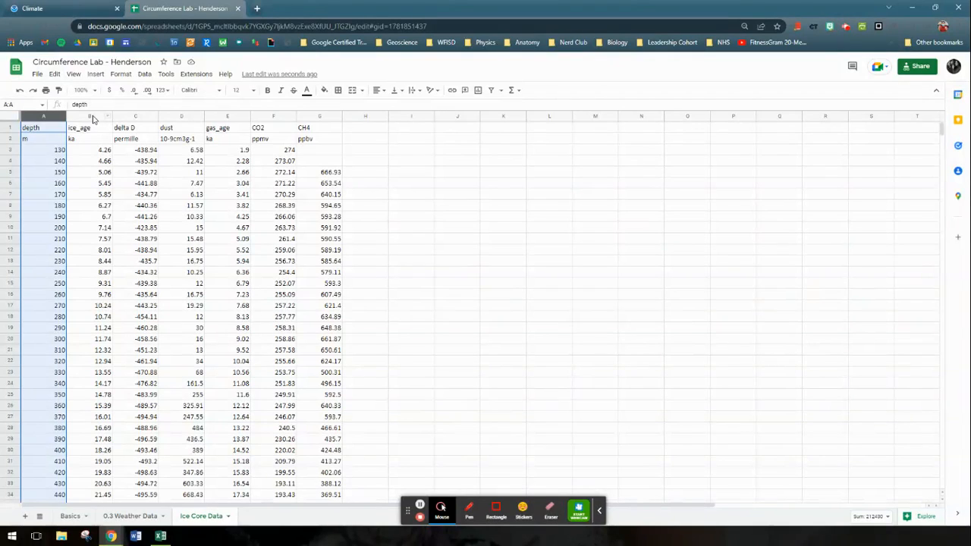
left_click(90, 118, "ctrl")
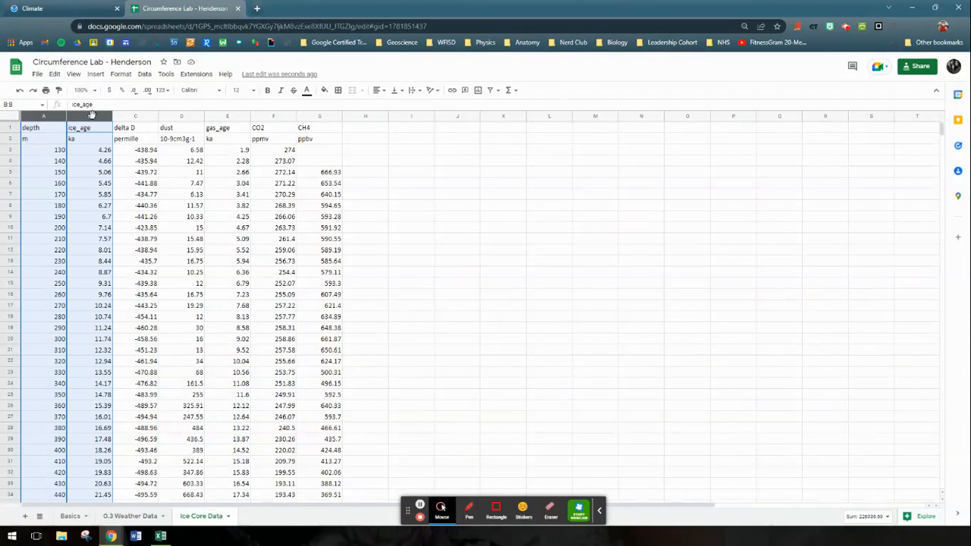
left_click(220, 116, "ctrl")
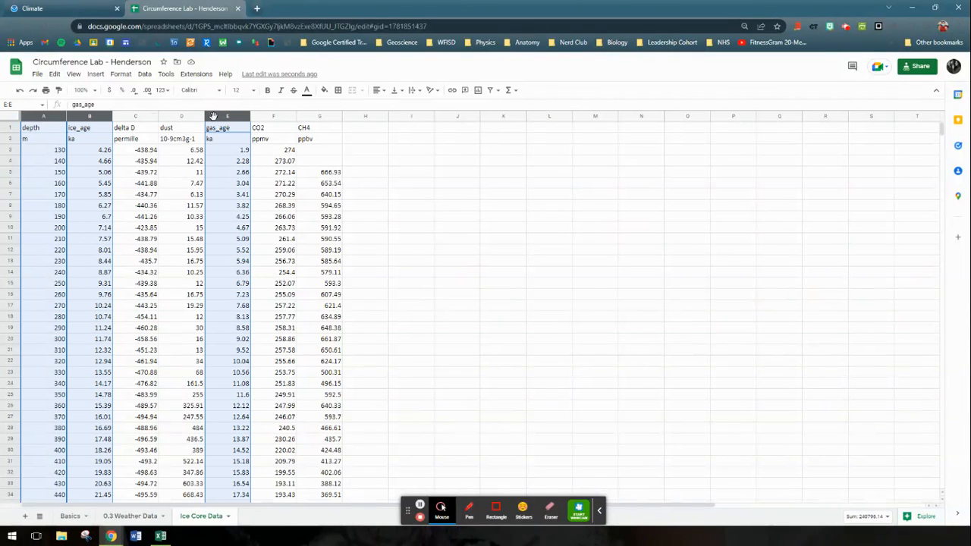
left_click(479, 91)
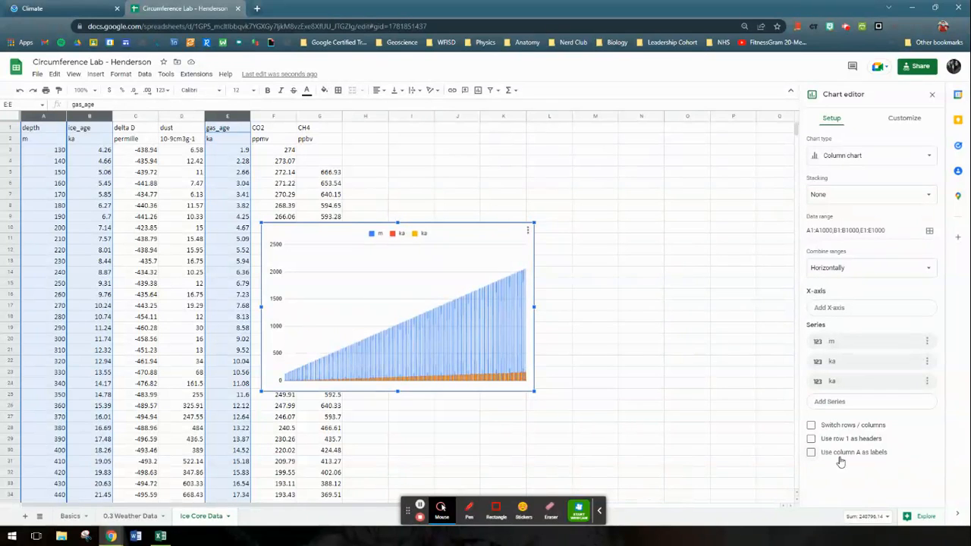
- Set the ice core chart to use column A as labels and row 1 as headers
left_click(811, 453)
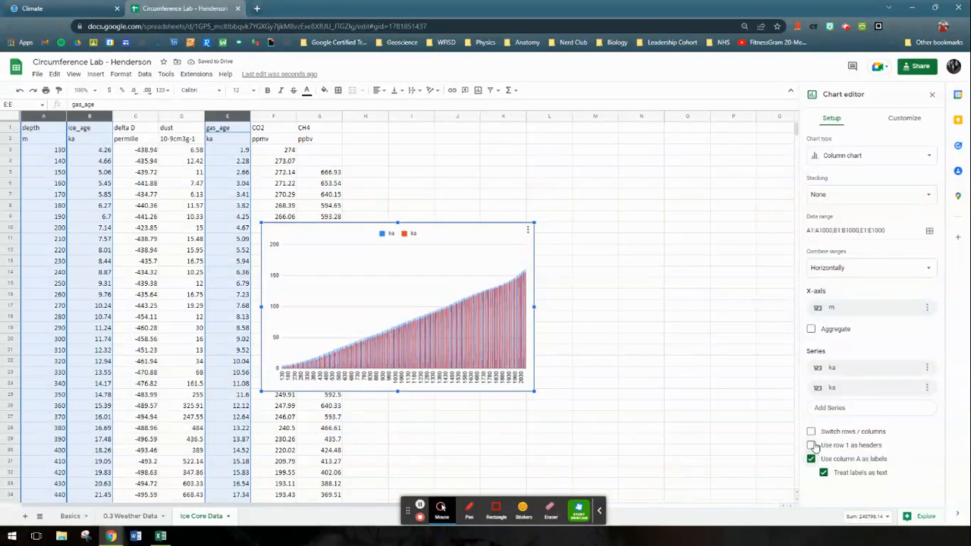
left_click(812, 446)
left_click(812, 445)
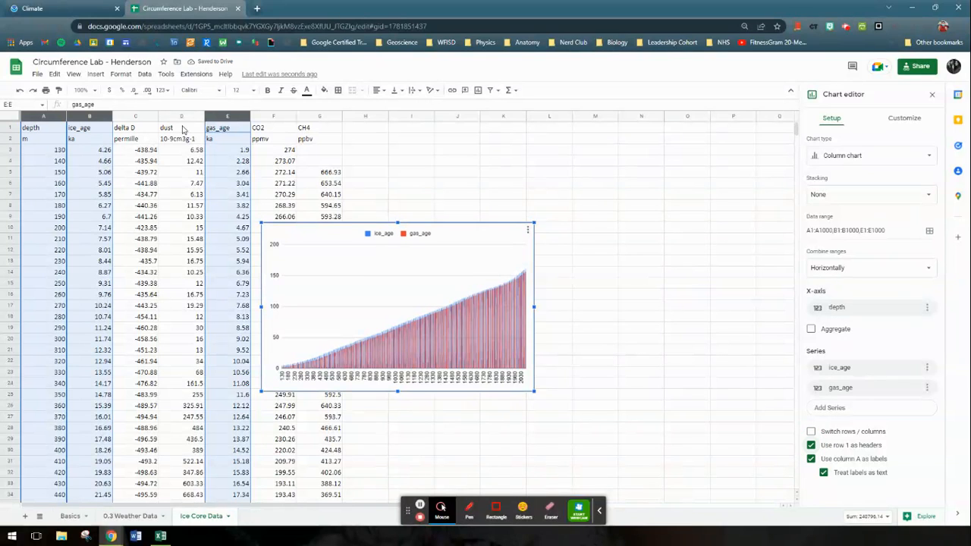
left_click(823, 472)
left_click(810, 458)
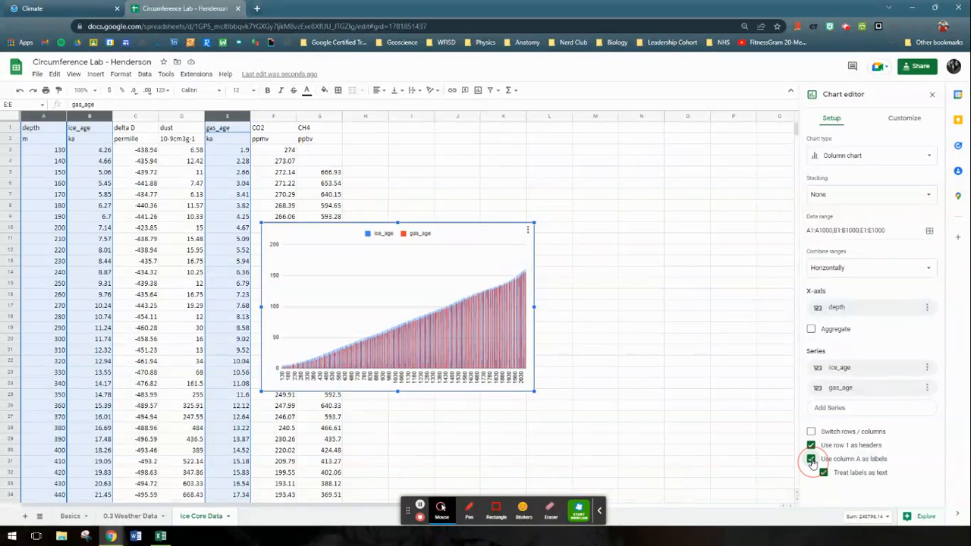
left_click(811, 453)
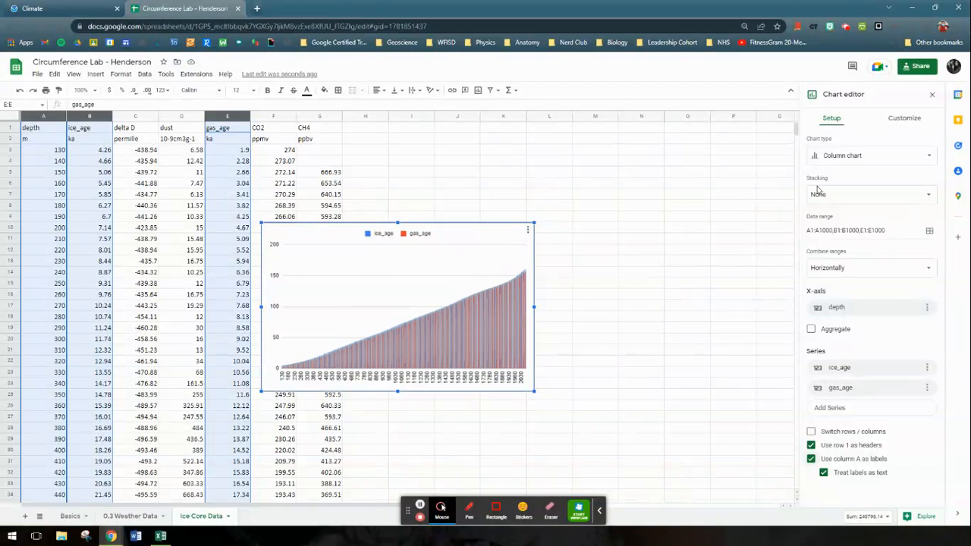
- Change the ice core chart to a scatter chart and move it off the data columns
left_click(850, 160)
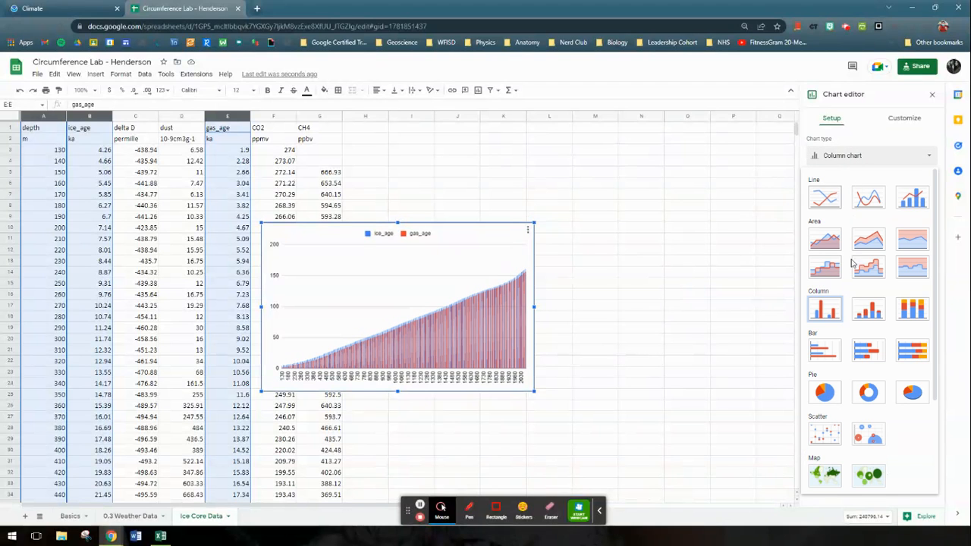
left_click(828, 433)
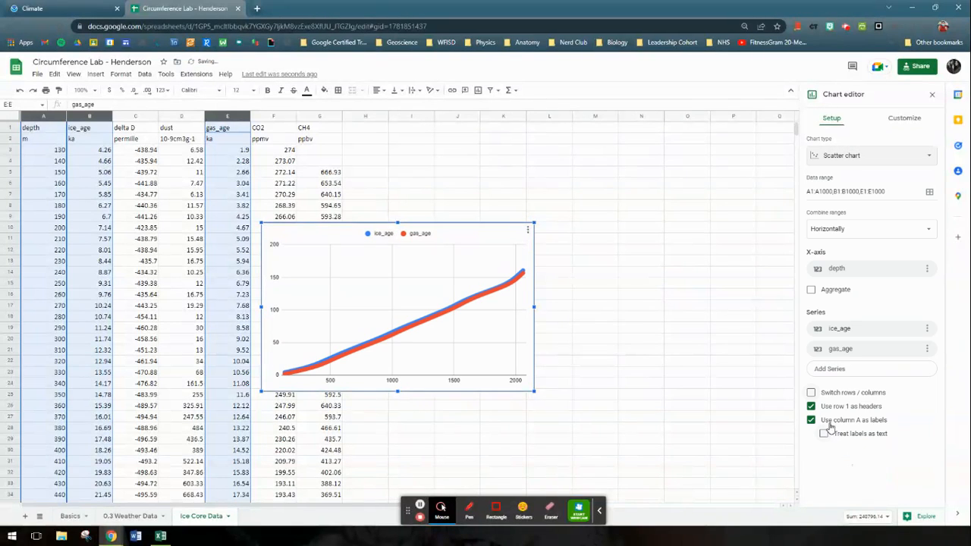
left_click_drag(457, 238, 600, 174)
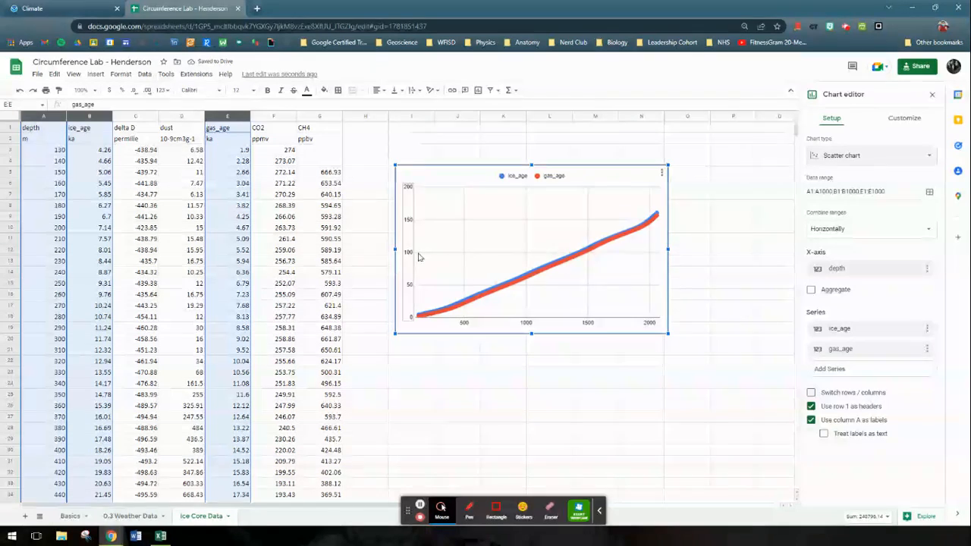
- Look through the chart and axis title options available for the ice core scatter chart
left_click(902, 121)
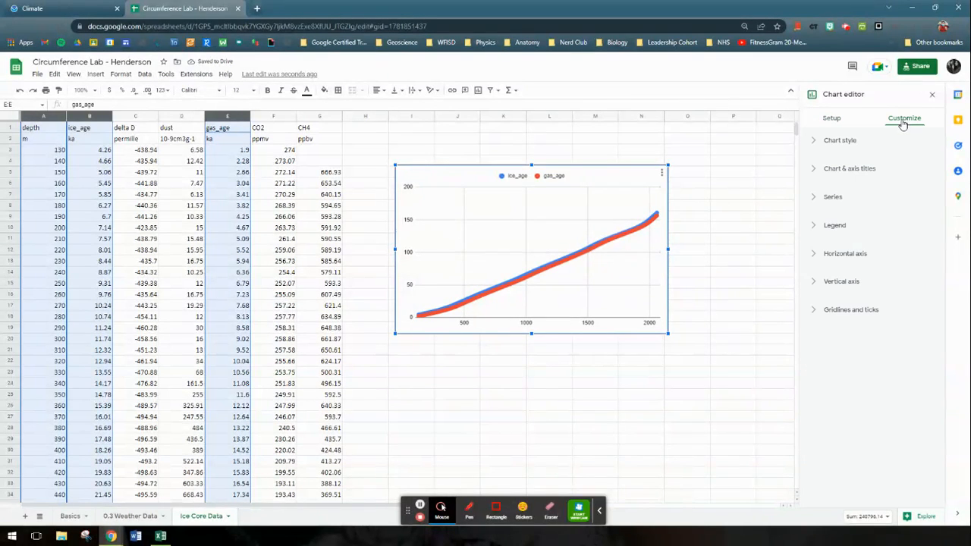
left_click(843, 170)
left_click(843, 194)
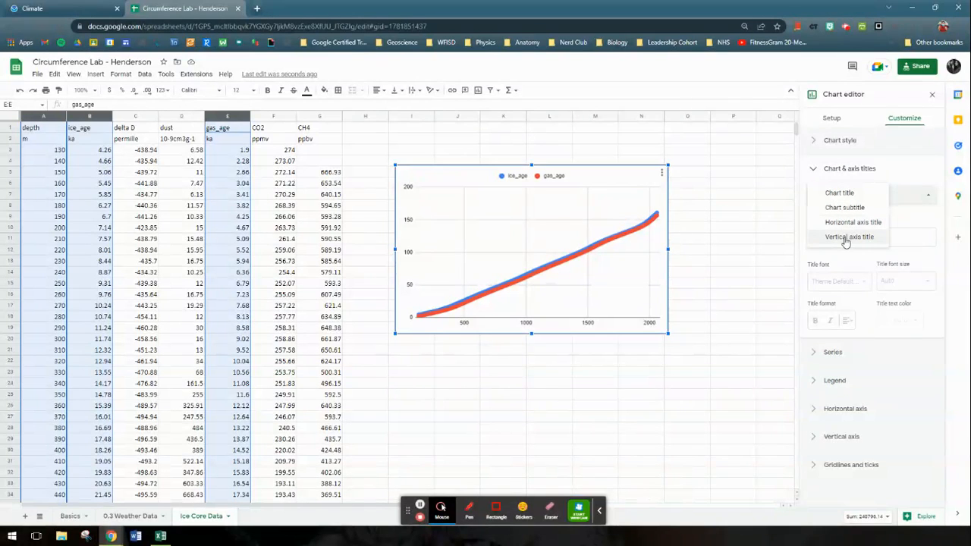
left_click(905, 213)
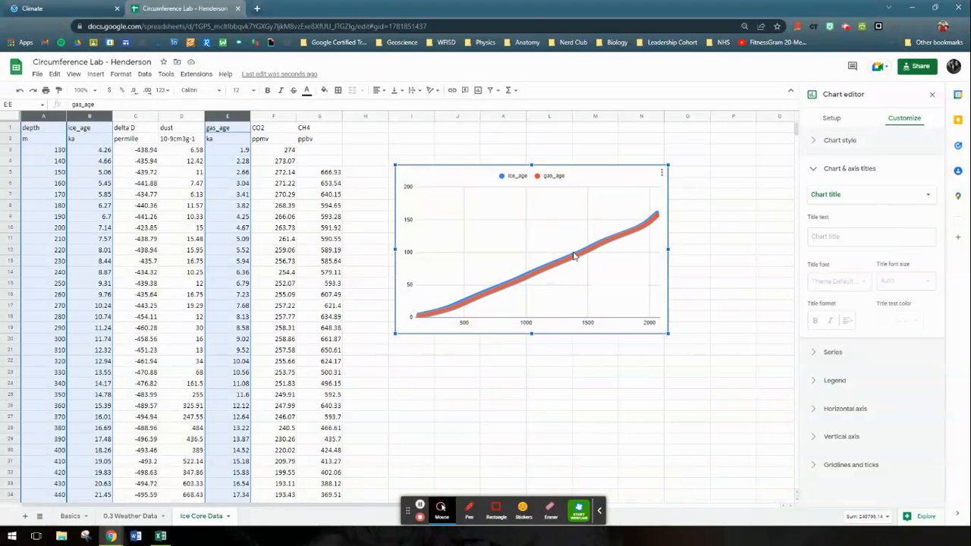
- Move the ice core scatter chart farther from the data so it sits over columns L to Q
left_click(613, 183)
left_click_drag(607, 182, 639, 182)
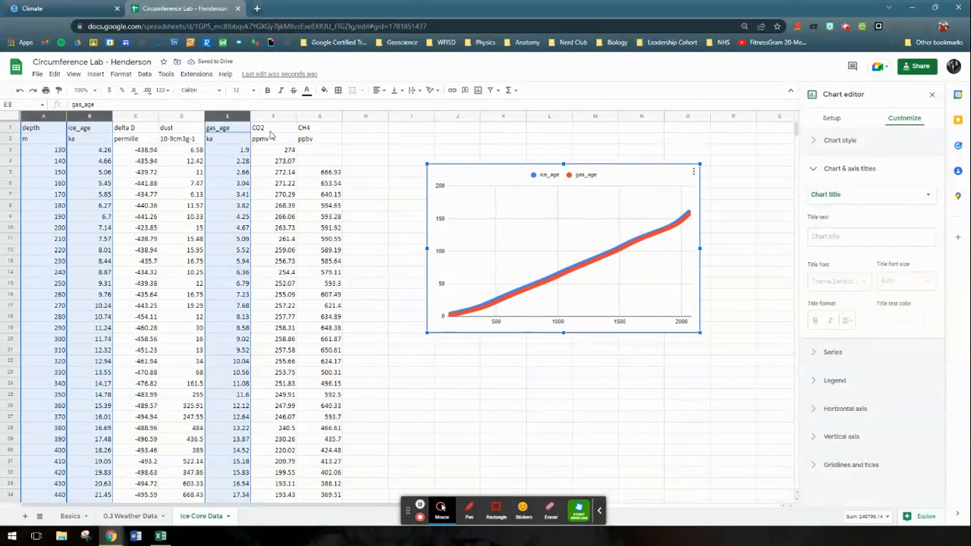
left_click_drag(294, 130, 311, 133)
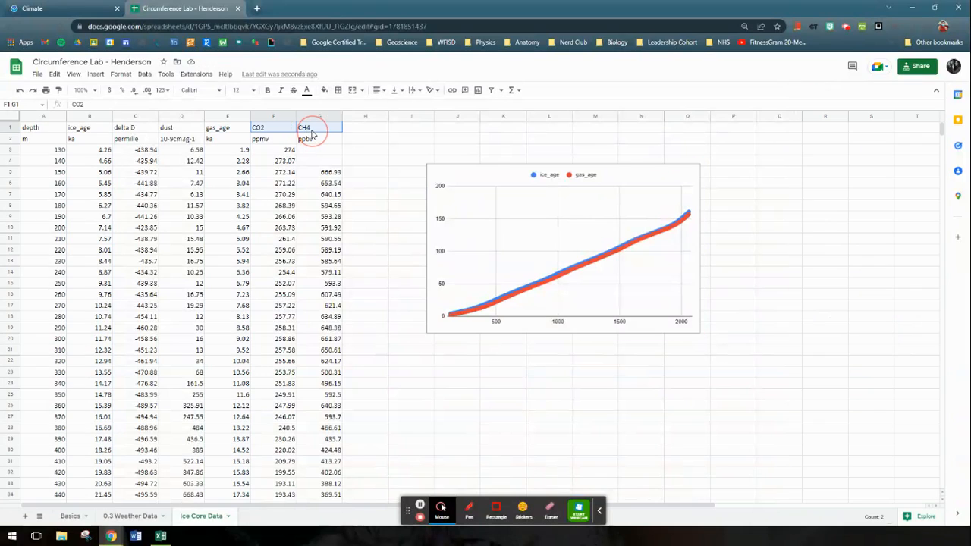
left_click(316, 149)
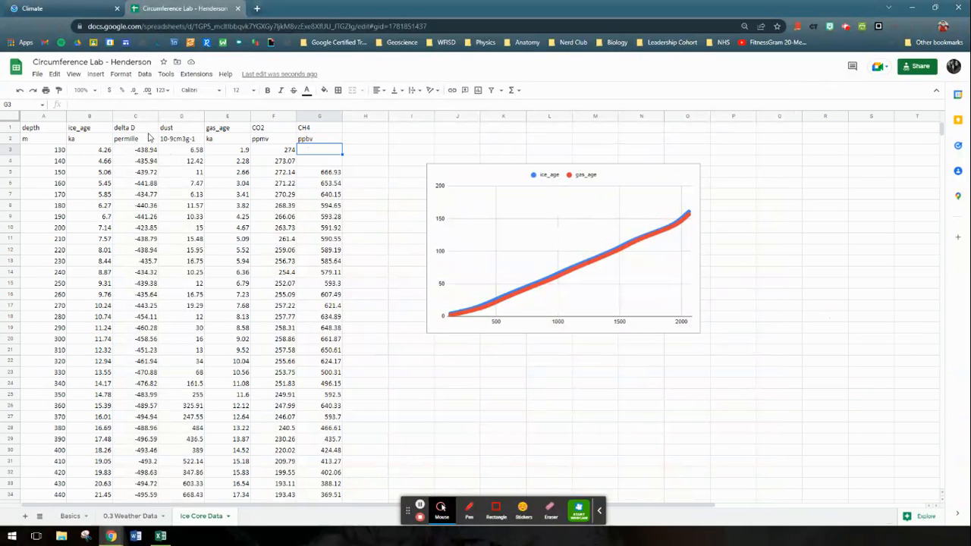
left_click(491, 179)
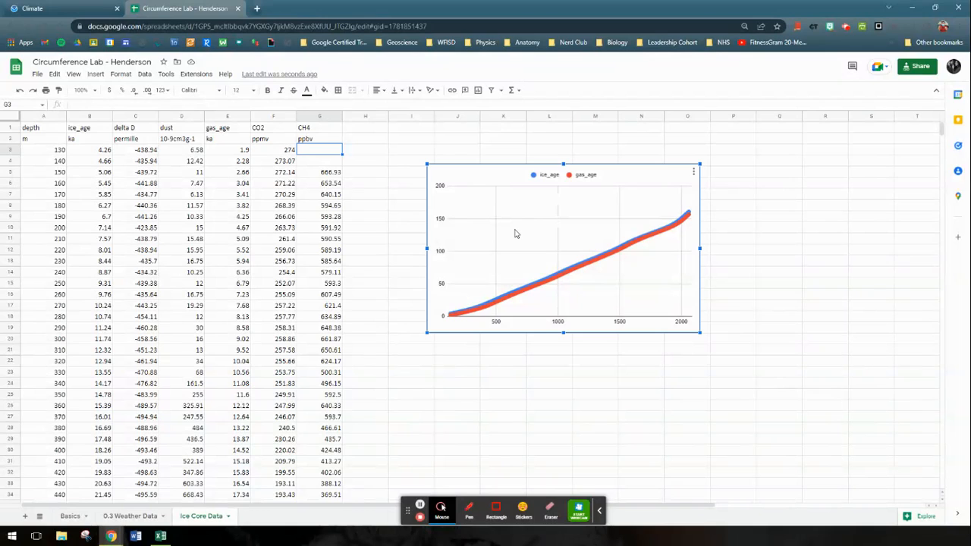
left_click_drag(479, 179, 584, 179)
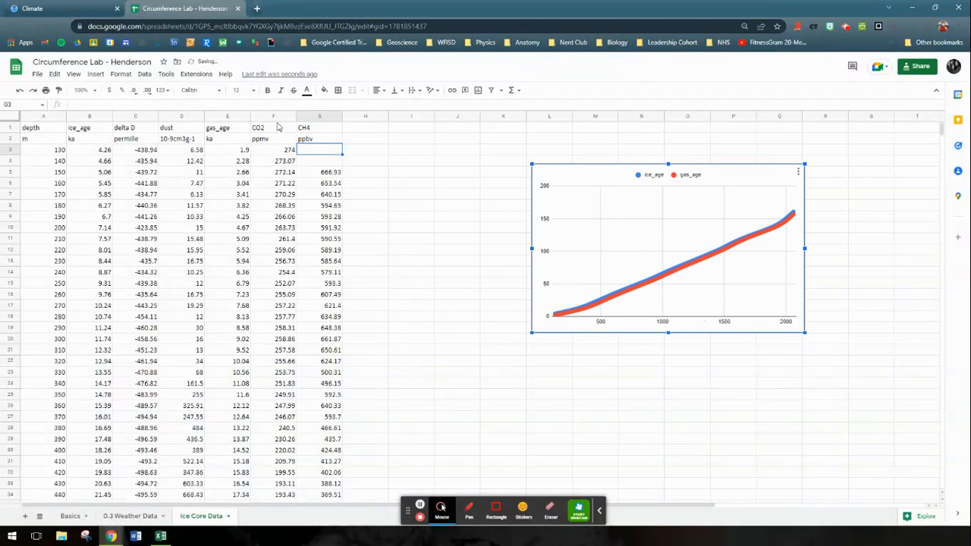
- Copy the ice_age column B into the empty column H beside the CH4 data
left_click(275, 116)
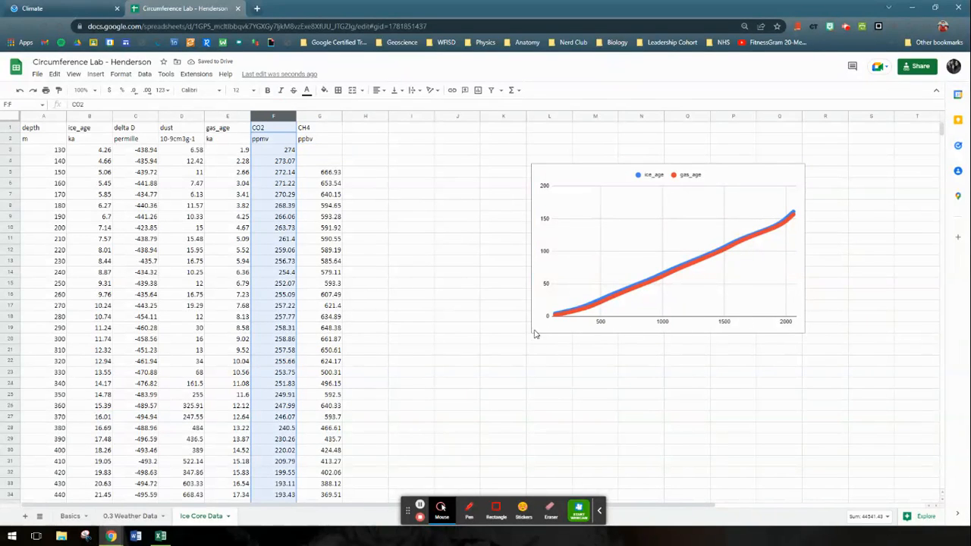
left_click(88, 115)
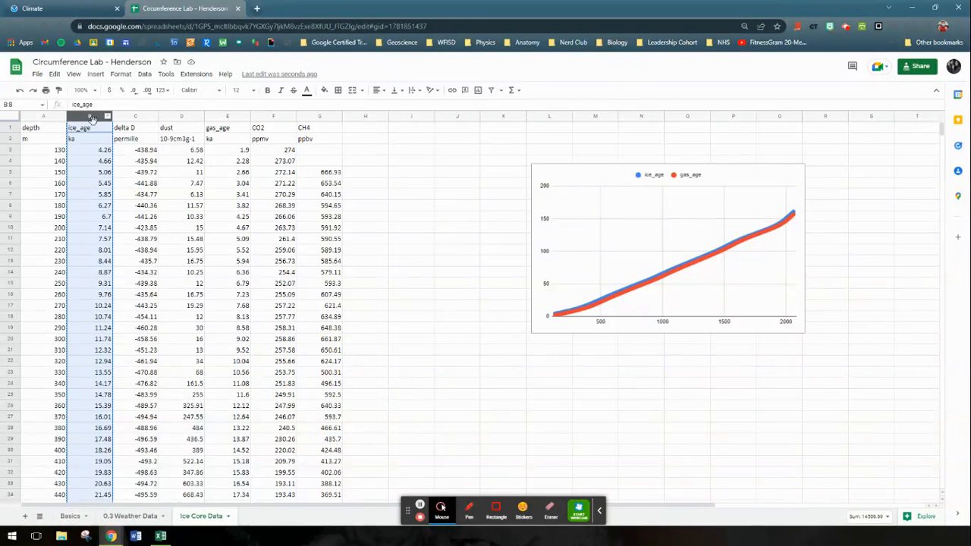
left_click(362, 116)
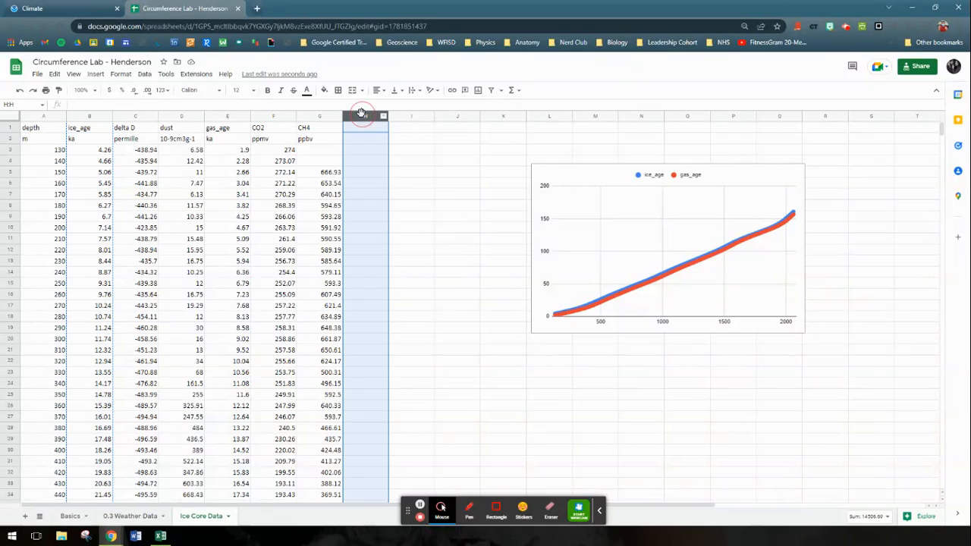
key("ctrl+v")
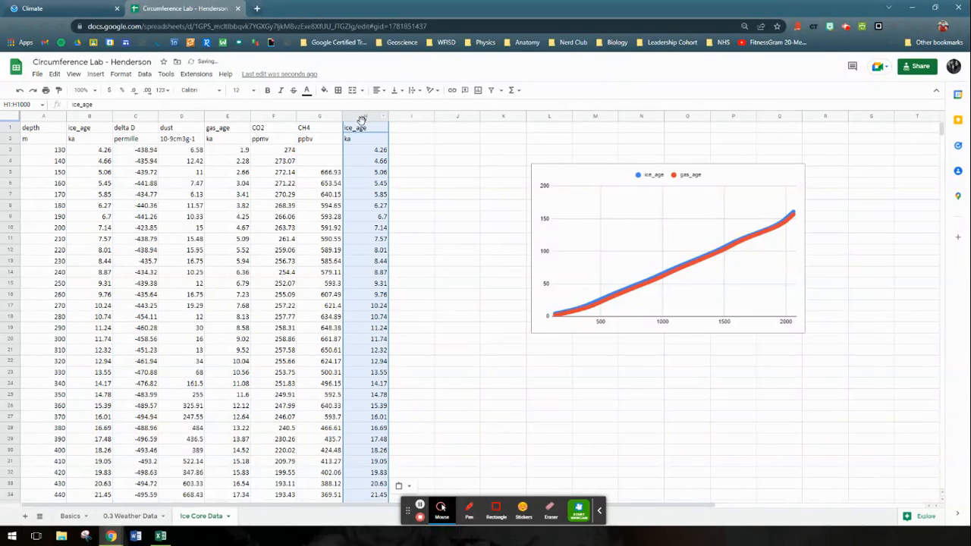
left_click(339, 116)
left_click_drag(345, 119, 354, 119)
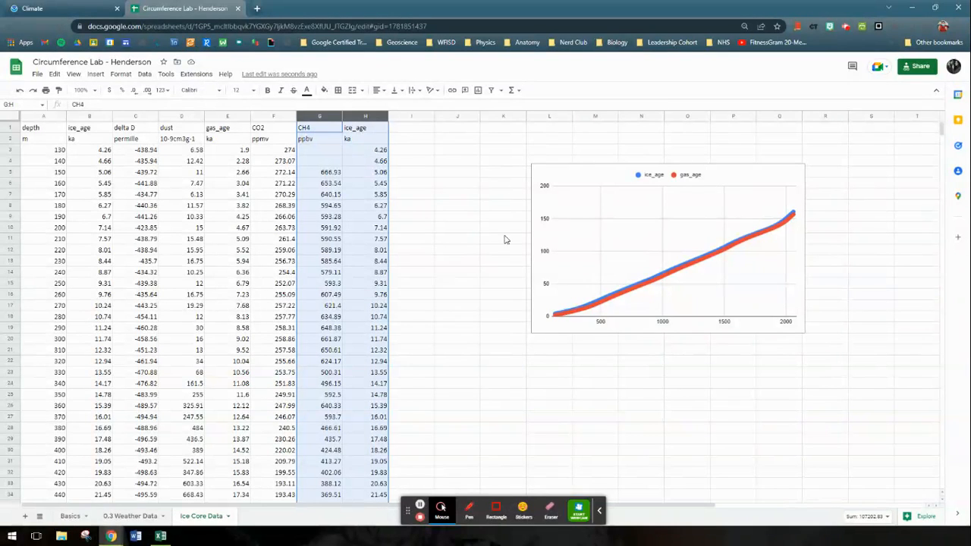
left_click(446, 218)
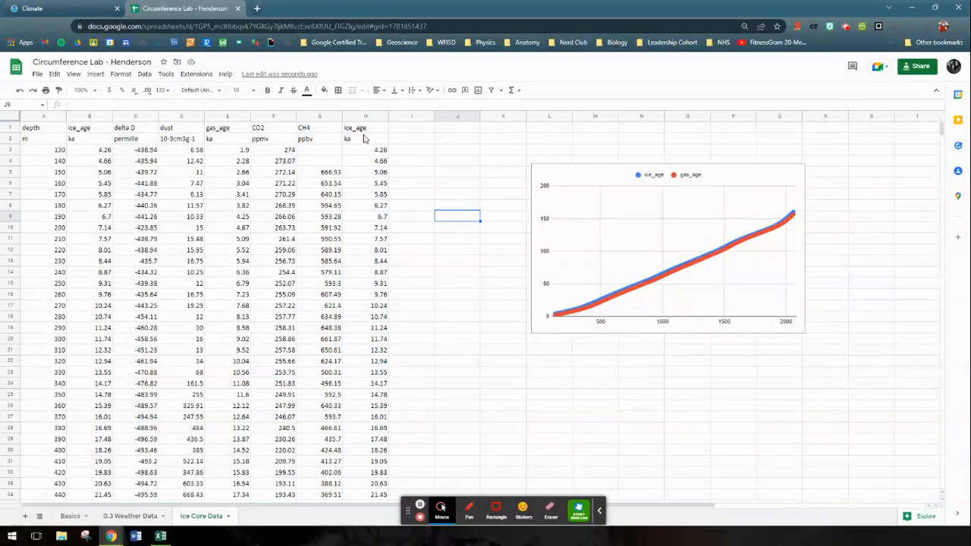
- Move the copied ice_age column from column H to column J
left_click(364, 115)
left_click_drag(364, 113, 436, 112)
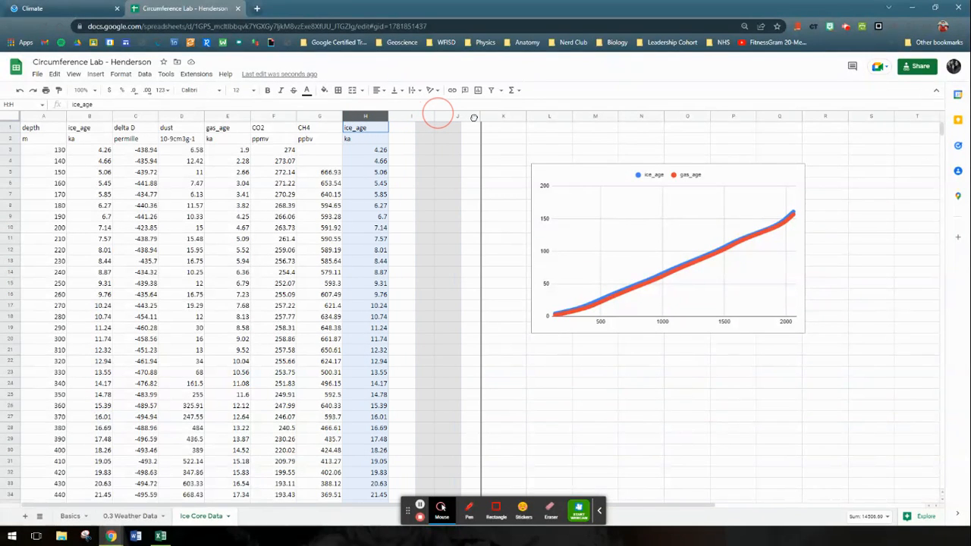
left_click_drag(473, 123, 468, 132)
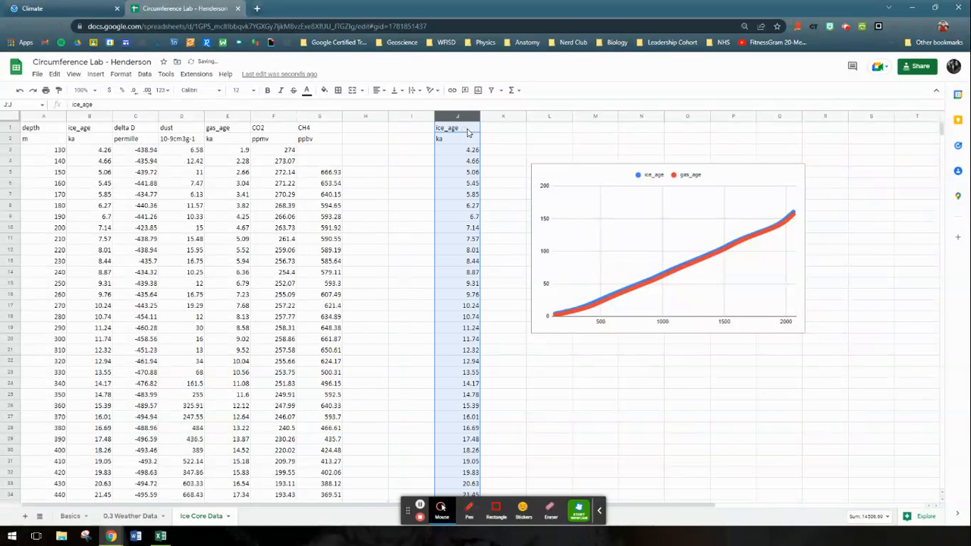
left_click(402, 129)
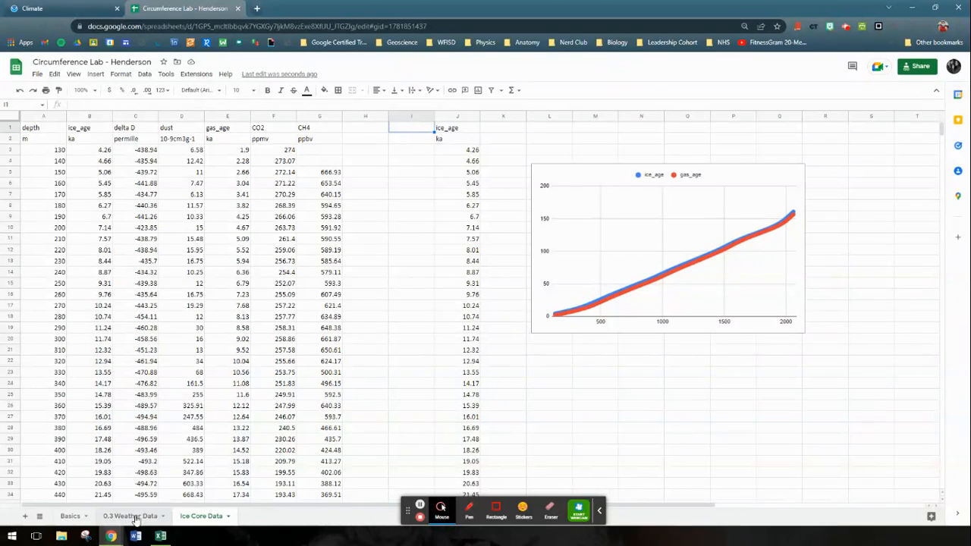
- Switch to the Basics sheet
left_click(81, 516)
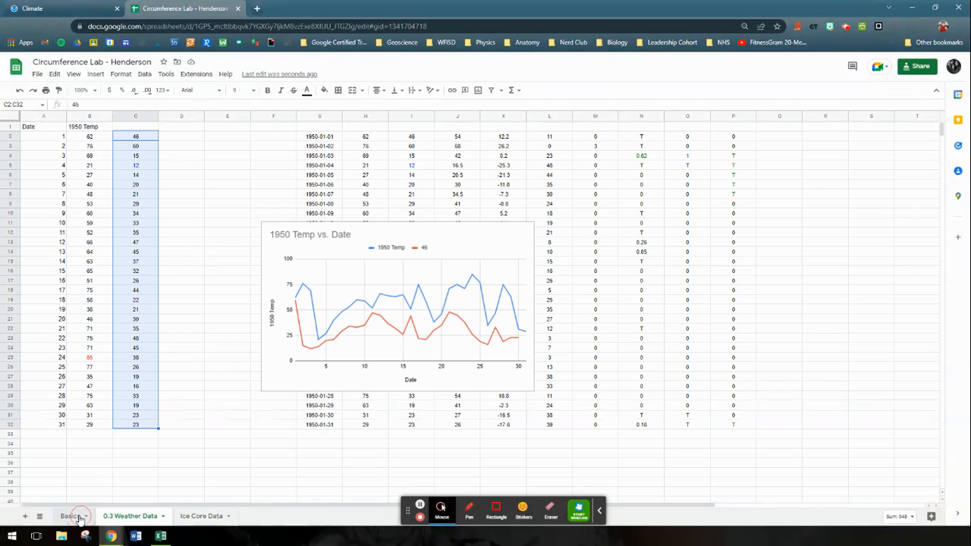